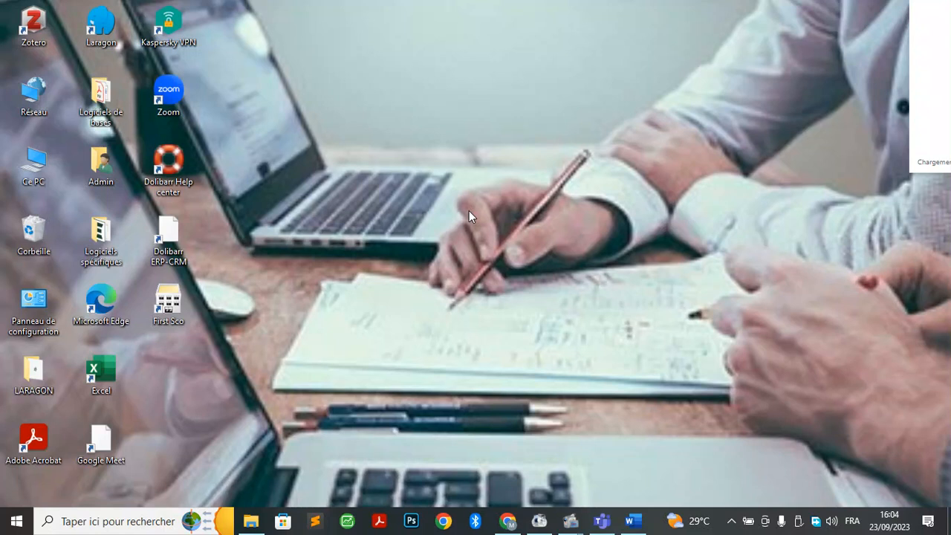
Switch to the open Word document Document4
{"action": "left_click", "coordinate": [635, 528]}
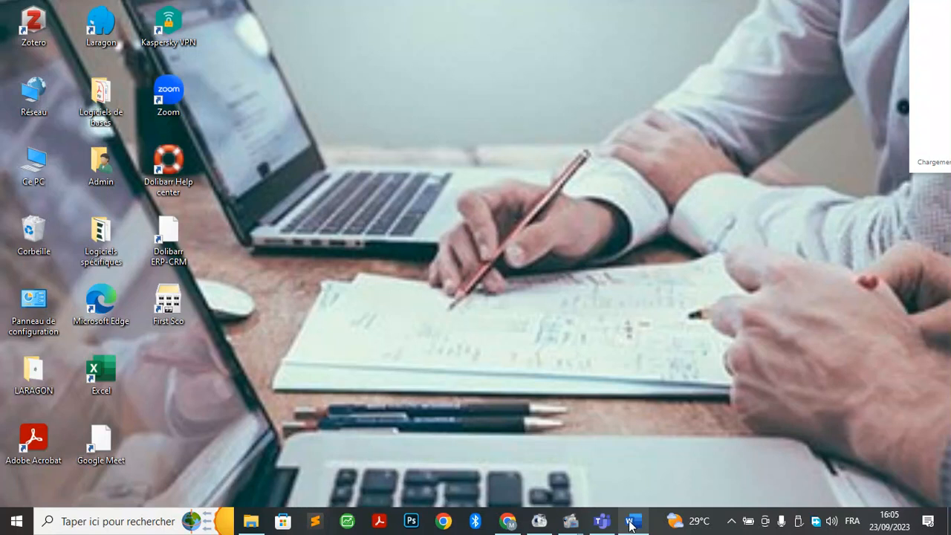
{"action": "left_click", "coordinate": [630, 525]}
{"action": "mouse_move", "coordinate": [636, 526]}
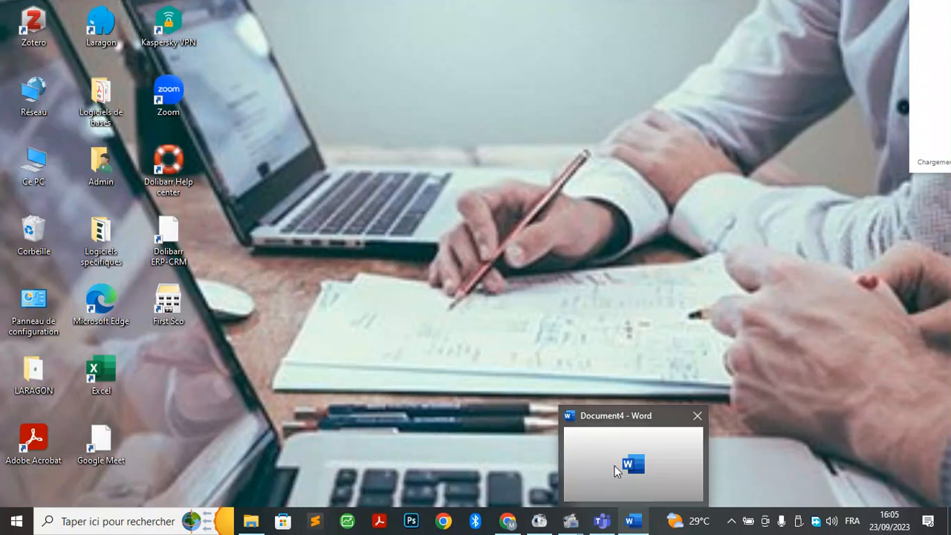
{"action": "mouse_move", "coordinate": [615, 471]}
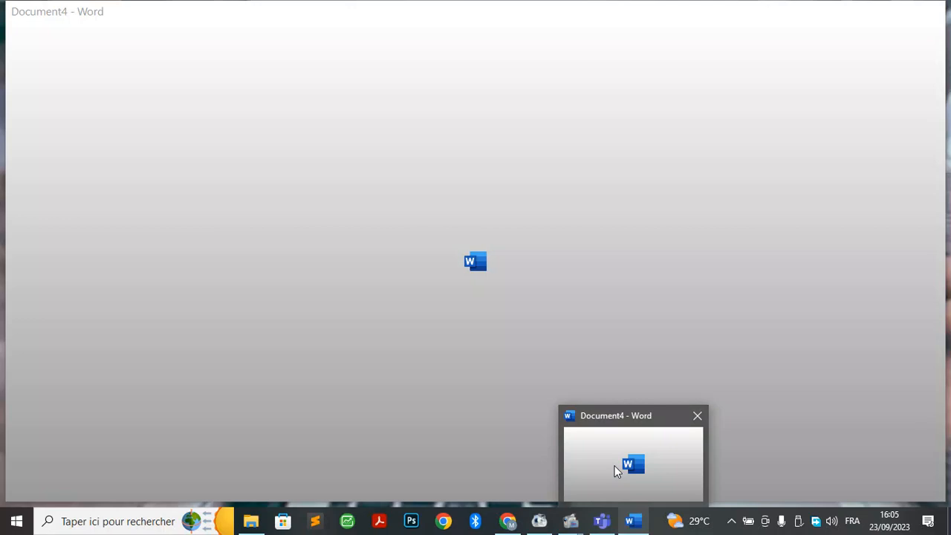
{"action": "left_click", "coordinate": [615, 470]}
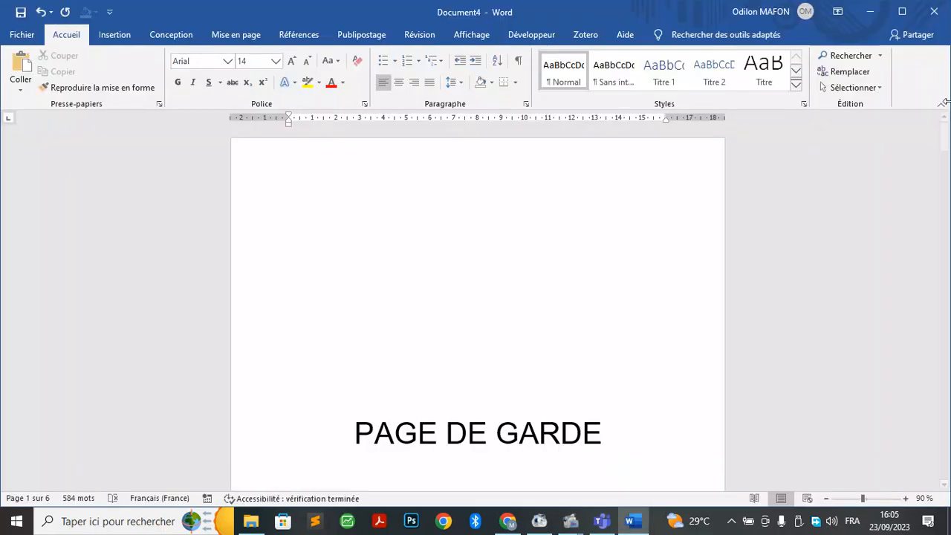
Insert a page break after the ANNEXES heading on the document's last page
{"action": "left_click_drag", "start_coordinate": [945, 144], "coordinate": [711, 447]}
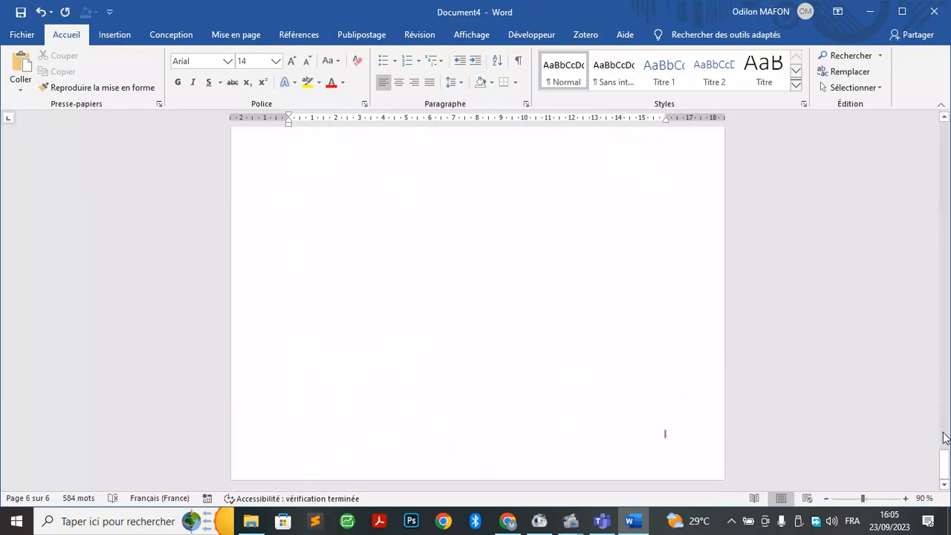
{"action": "left_click_drag", "start_coordinate": [944, 461], "coordinate": [944, 424]}
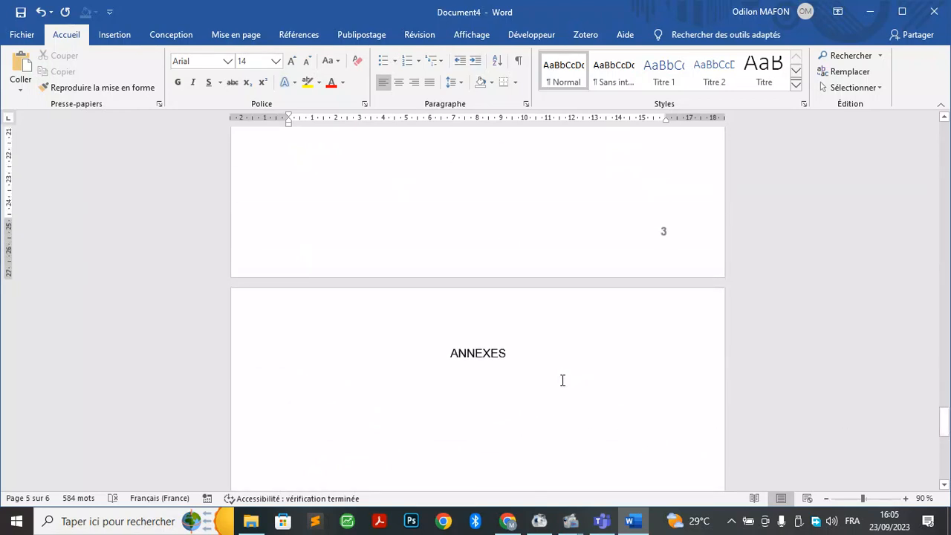
{"action": "left_click", "coordinate": [512, 354]}
{"action": "left_click", "coordinate": [148, 87]}
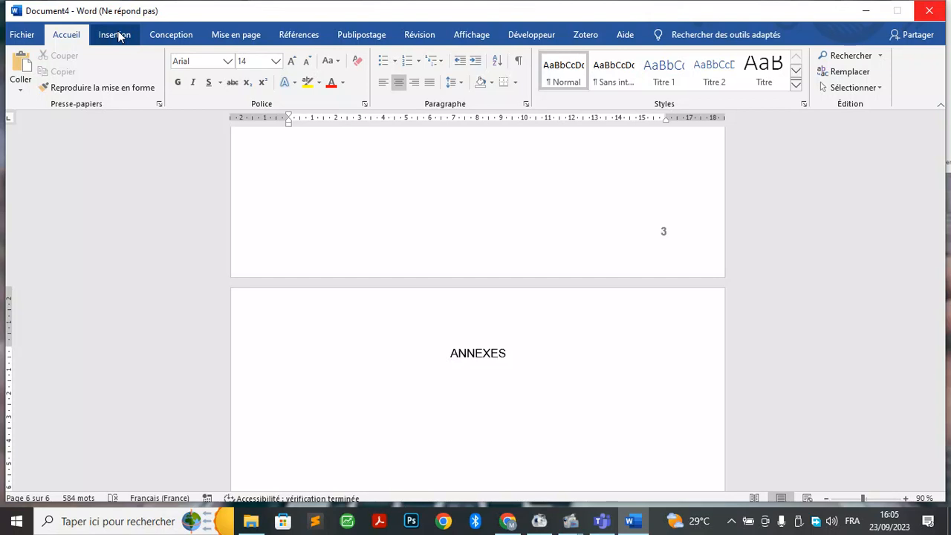
{"action": "left_click", "coordinate": [120, 37]}
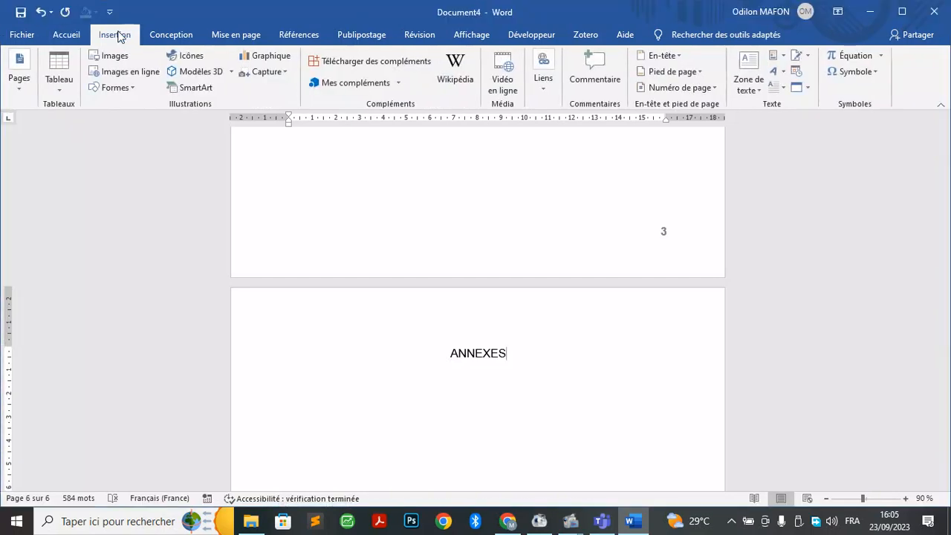
{"action": "left_click", "coordinate": [20, 94]}
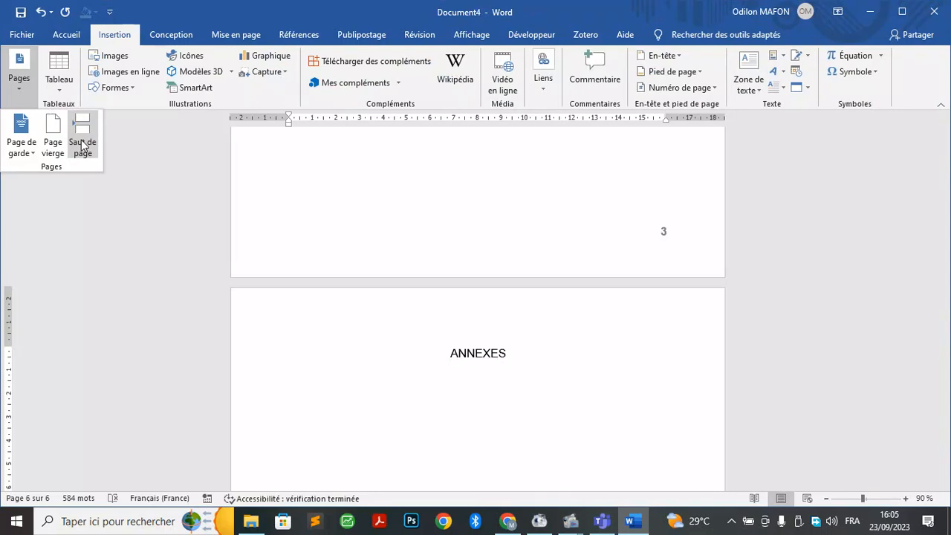
{"action": "left_click", "coordinate": [82, 145]}
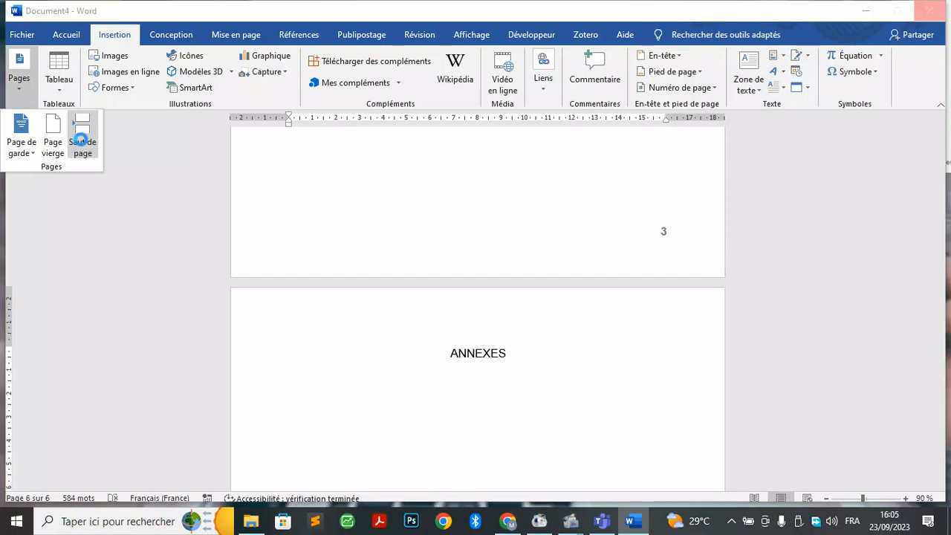
Insert an automatic table of contents in the "Table automatique 1" format on the new last page
{"action": "left_click", "coordinate": [491, 463]}
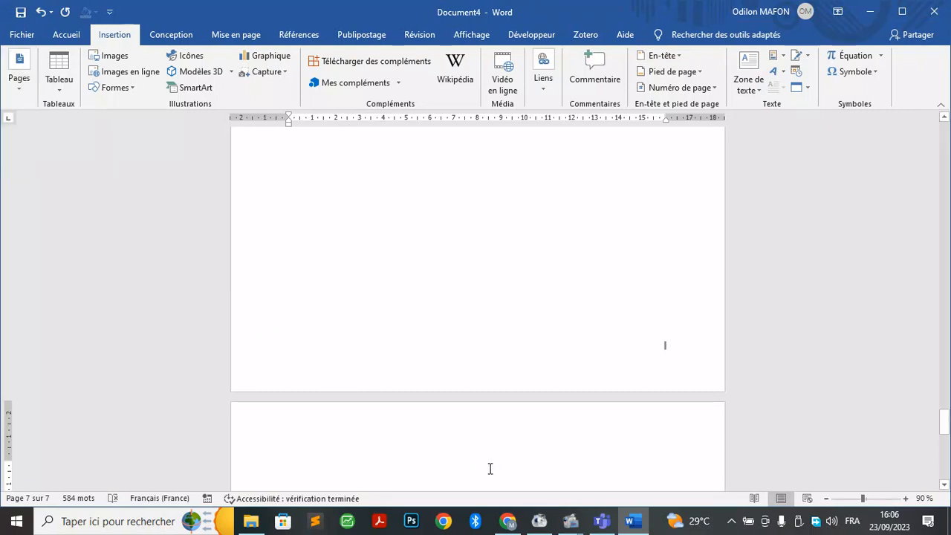
{"action": "key", "text": "Caps_Lock"}
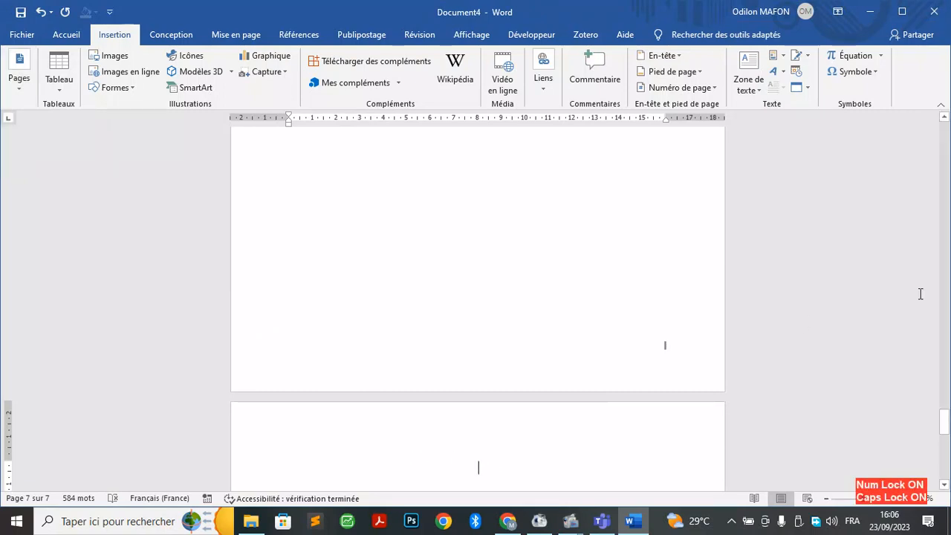
{"action": "left_click", "coordinate": [299, 37]}
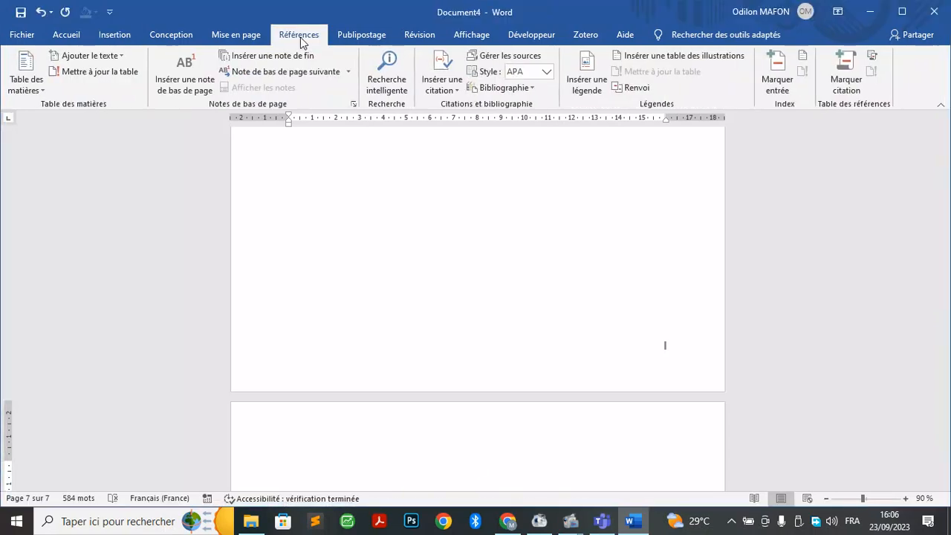
{"action": "left_click", "coordinate": [32, 93]}
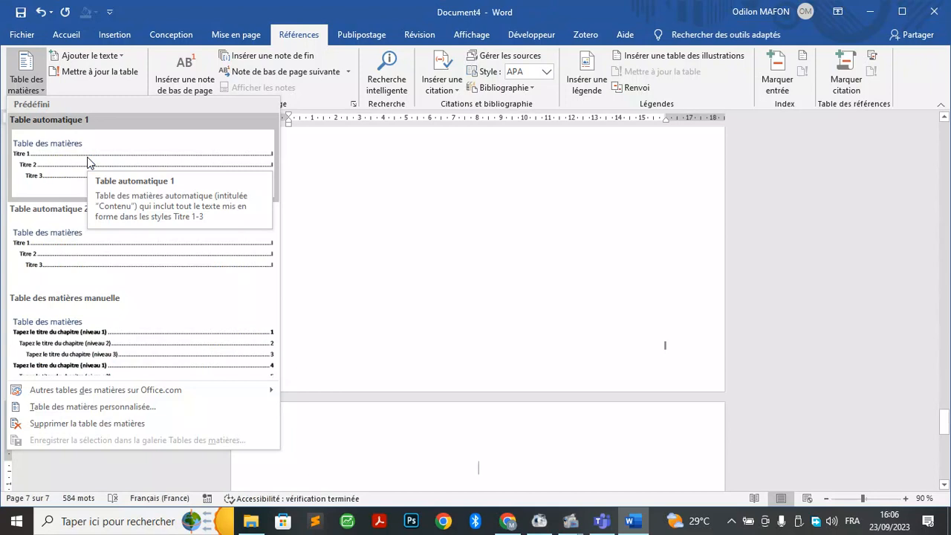
{"action": "left_click", "coordinate": [86, 161]}
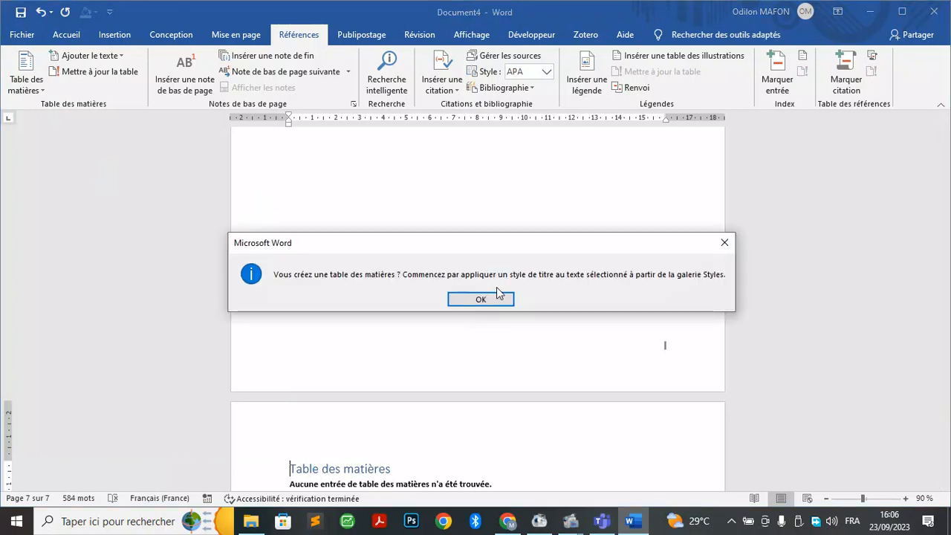
{"action": "left_click", "coordinate": [480, 299]}
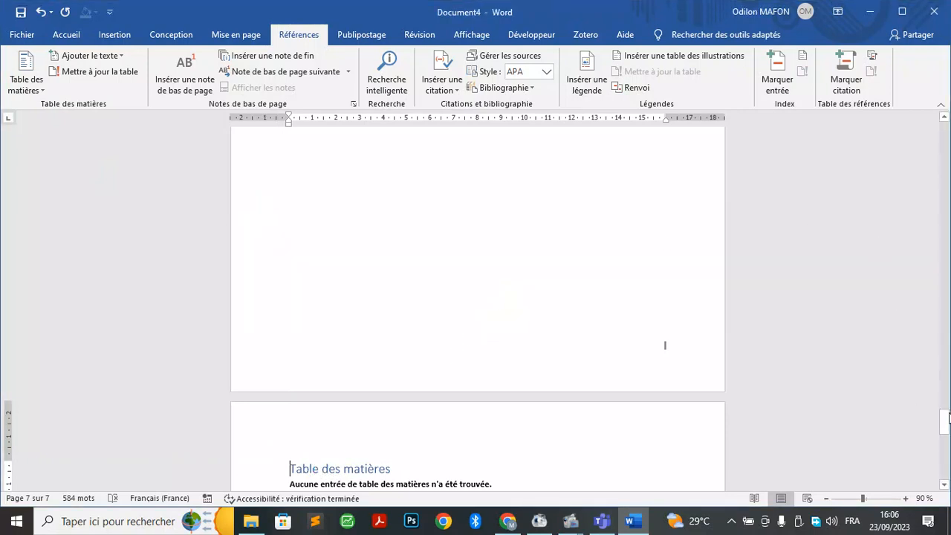
{"action": "scroll", "coordinate": [948, 425], "scroll_direction": "down", "scroll_amount": 5}
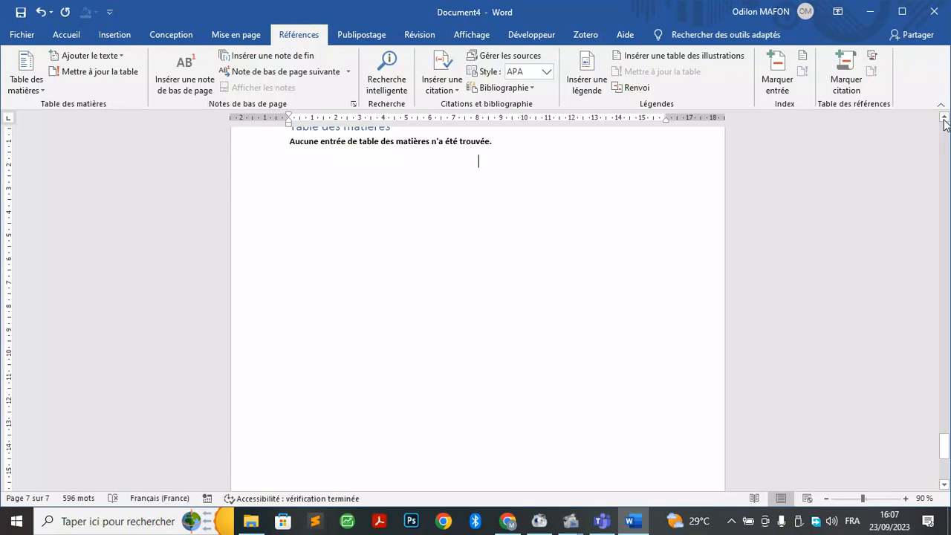
{"action": "left_click", "coordinate": [944, 120]}
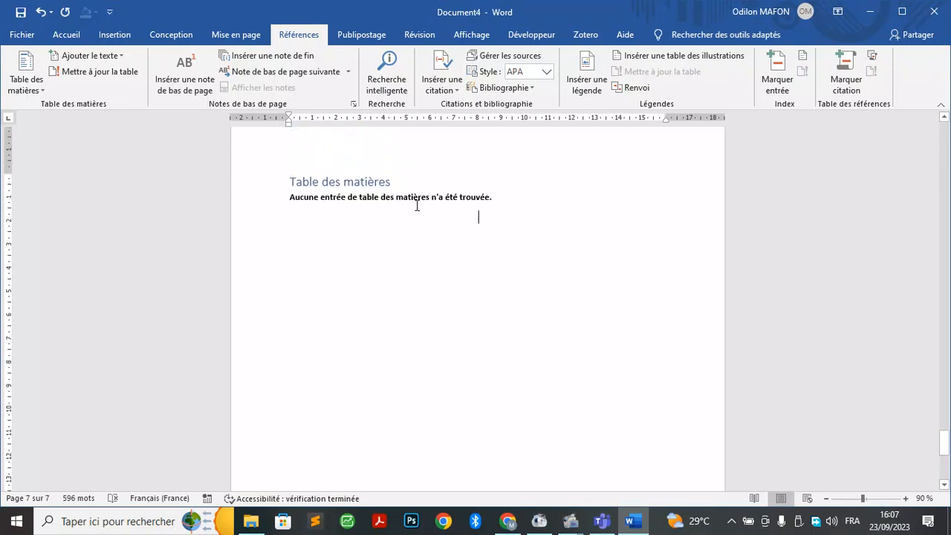
{"action": "left_click", "coordinate": [389, 178]}
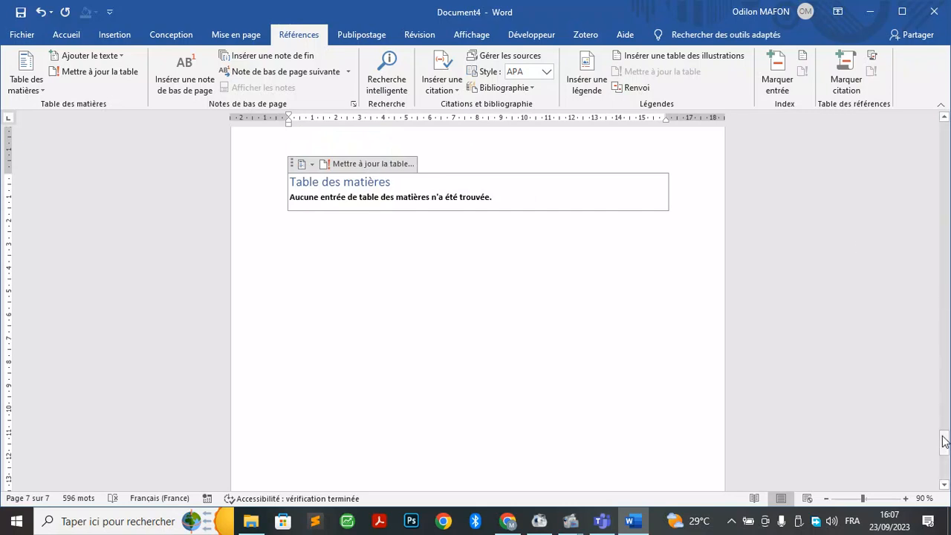
Try the Sans interligne, Titre 1, Titre 2 and Titre styles on the first numbered question and undo the changes
{"action": "left_click_drag", "start_coordinate": [945, 438], "coordinate": [945, 228]}
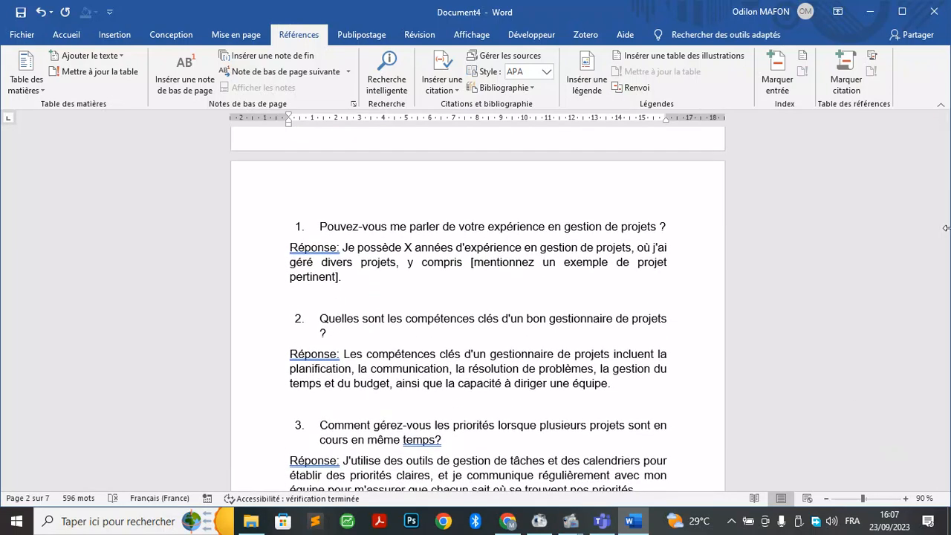
{"action": "left_click", "coordinate": [307, 226]}
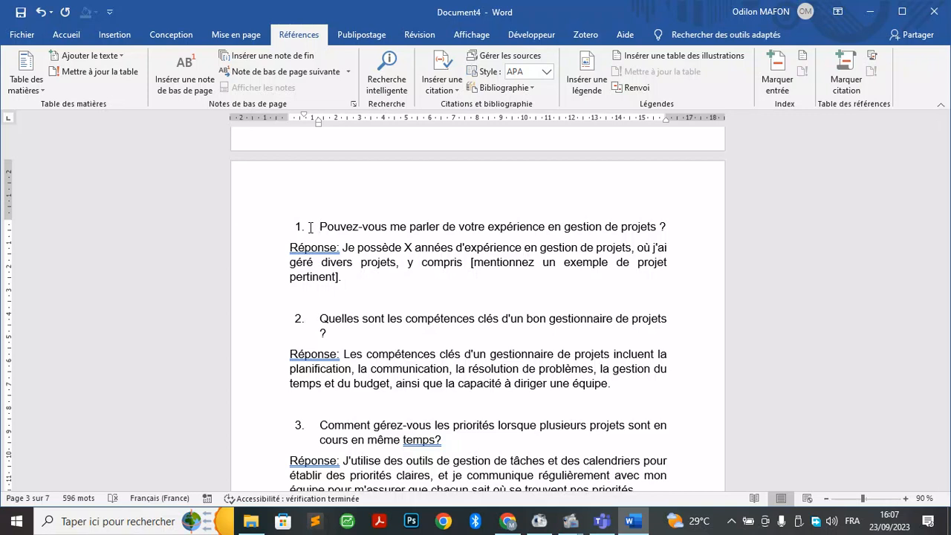
{"action": "left_click", "coordinate": [66, 35]}
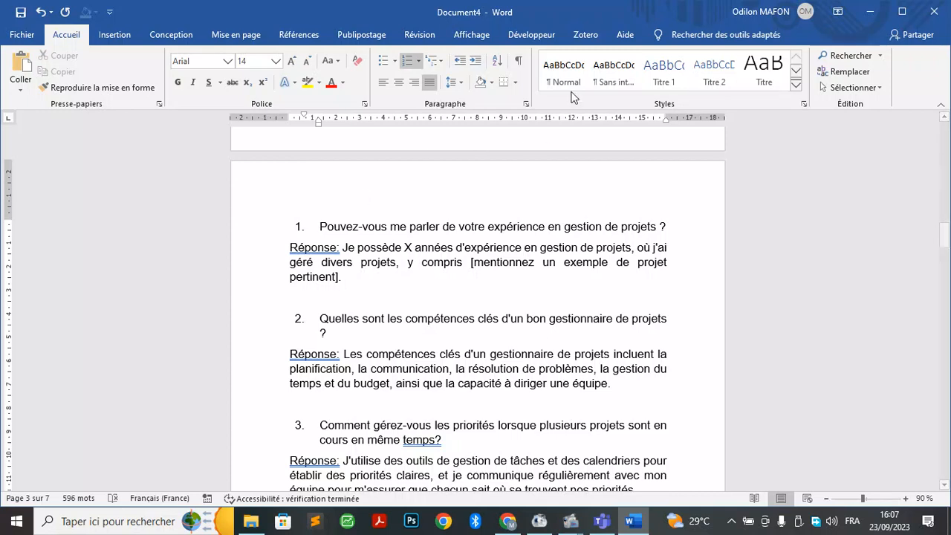
{"action": "left_click", "coordinate": [613, 71]}
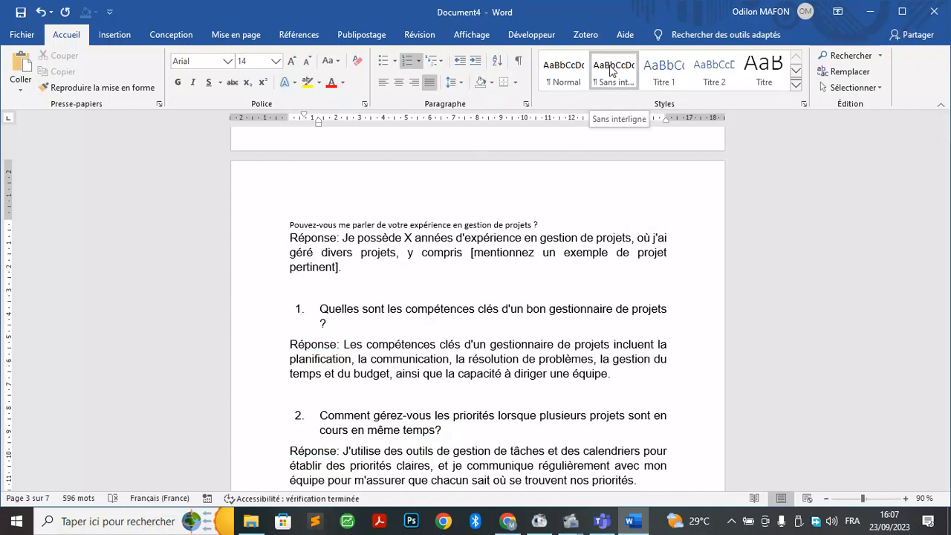
{"action": "left_click", "coordinate": [661, 75]}
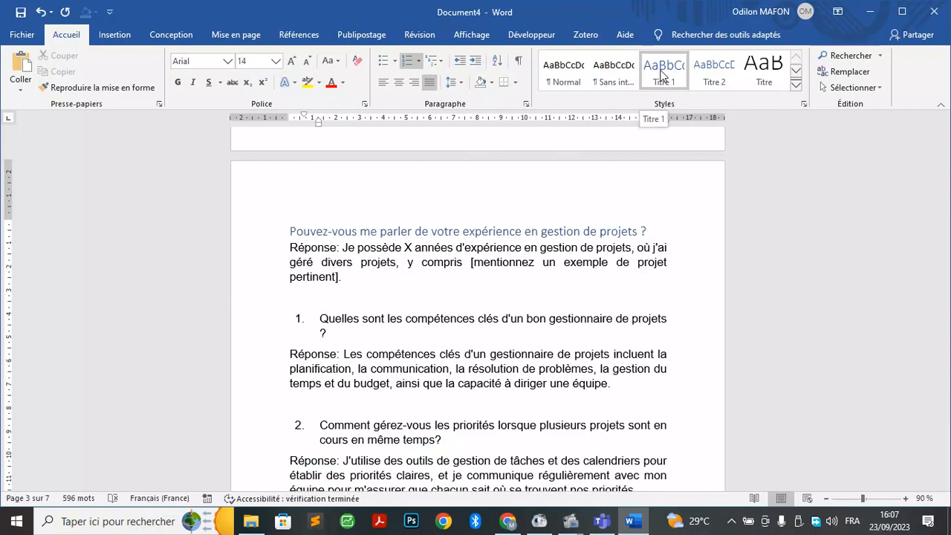
{"action": "left_click", "coordinate": [711, 78]}
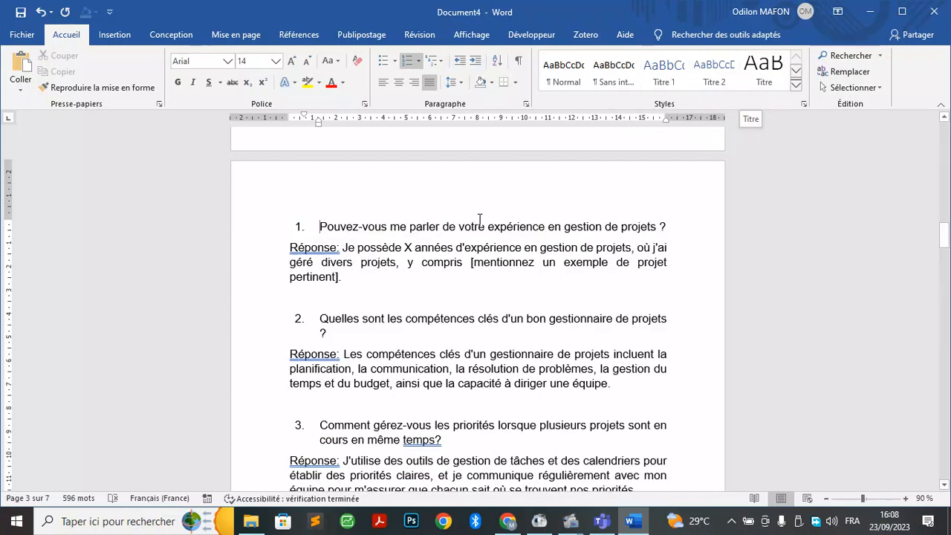
{"action": "left_click", "coordinate": [775, 67]}
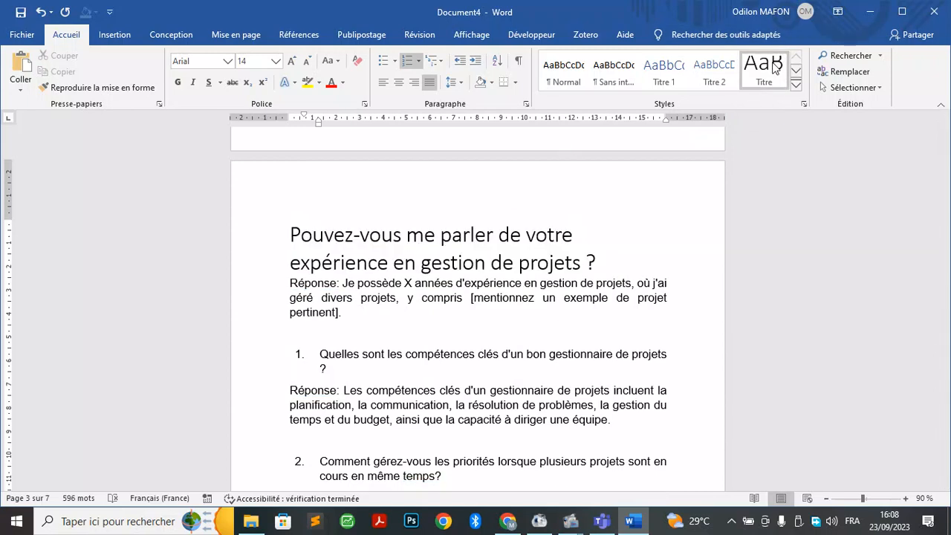
{"action": "left_click", "coordinate": [719, 81]}
{"action": "left_click", "coordinate": [668, 79]}
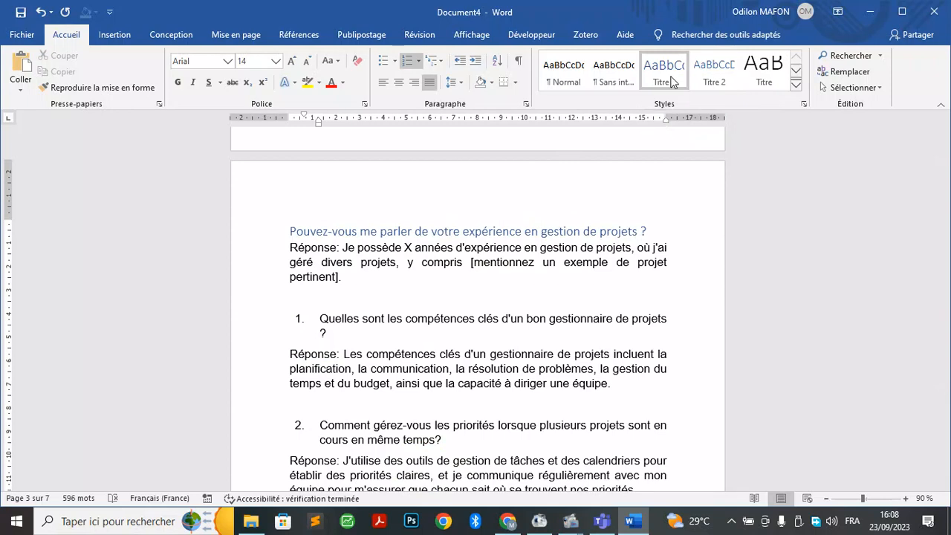
{"action": "key", "text": "ctrl+z"}
{"action": "key", "text": "ctrl+z"}
{"action": "key", "text": "ctrl+z"}
Modify the Titre 1 style to use the automatic font colour, the Arial font and a 14 pt size
{"action": "right_click", "coordinate": [671, 82]}
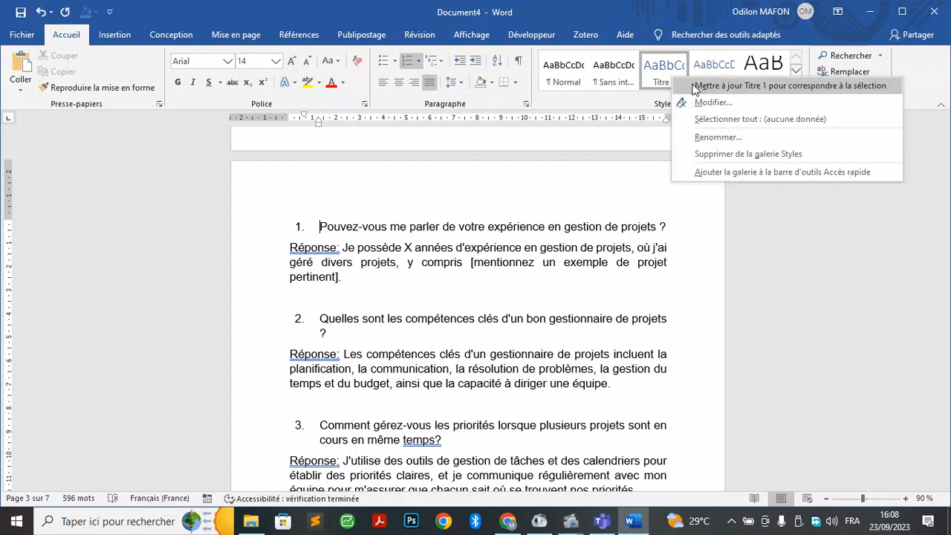
{"action": "left_click", "coordinate": [728, 106]}
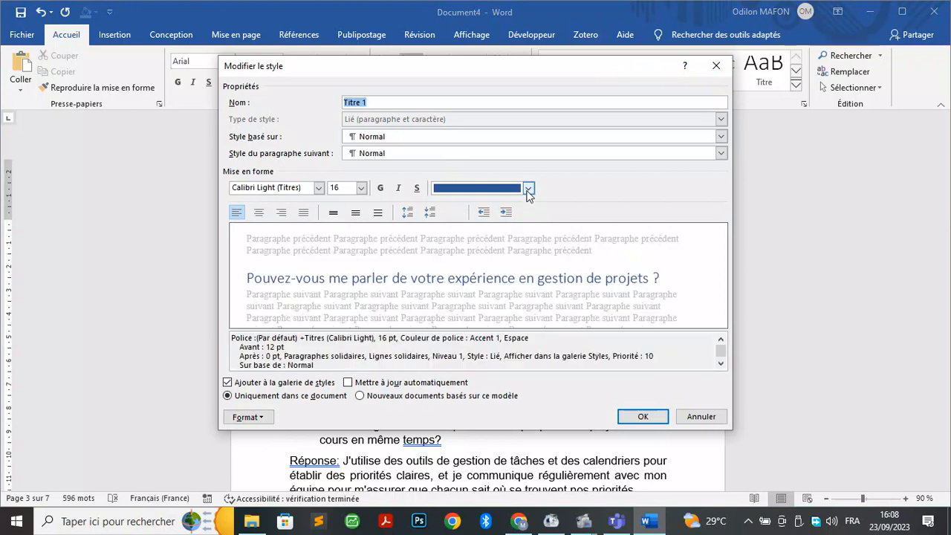
{"action": "left_click", "coordinate": [527, 188]}
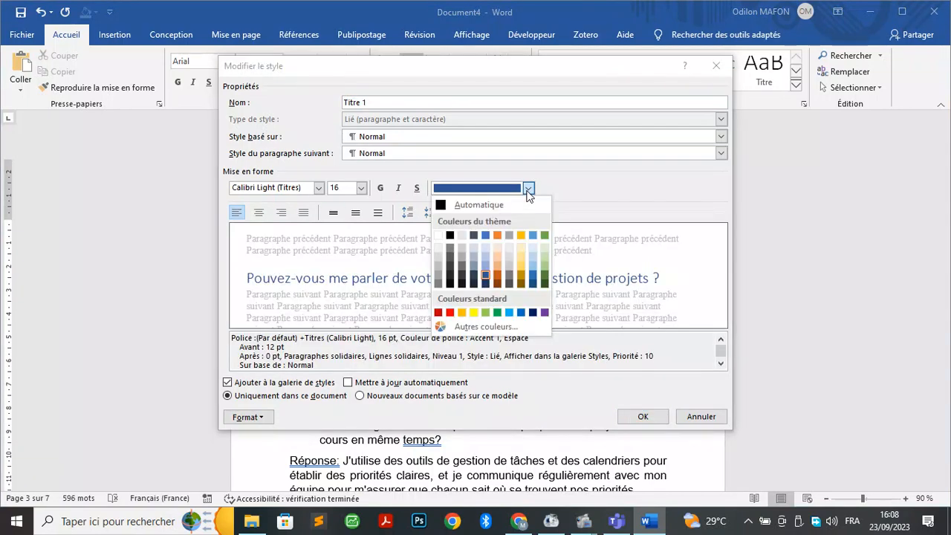
{"action": "left_click", "coordinate": [468, 205]}
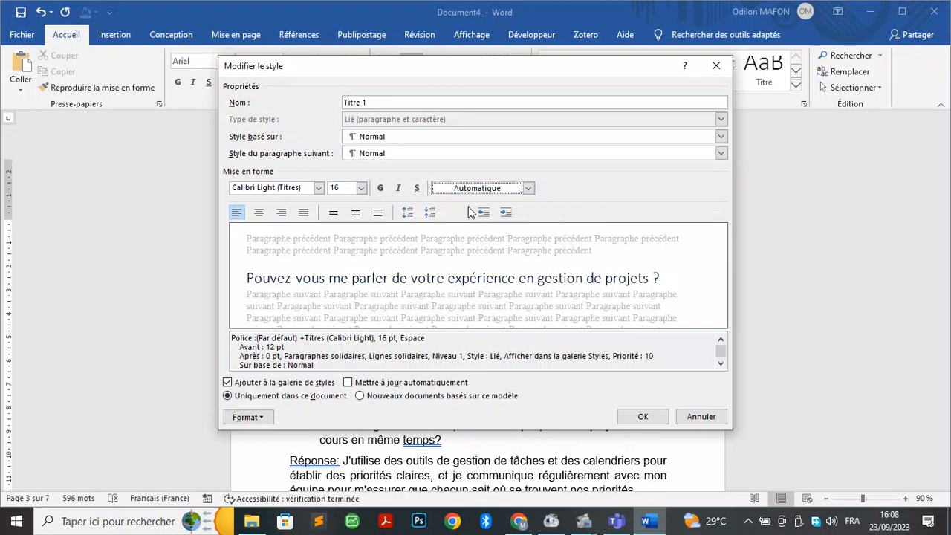
{"action": "left_click", "coordinate": [300, 188]}
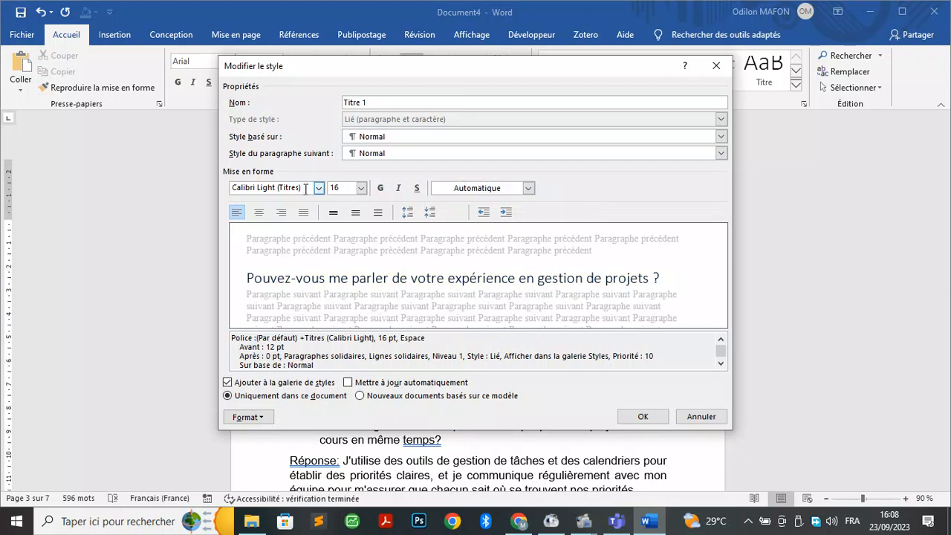
{"action": "left_click_drag", "start_coordinate": [305, 188], "coordinate": [218, 193]}
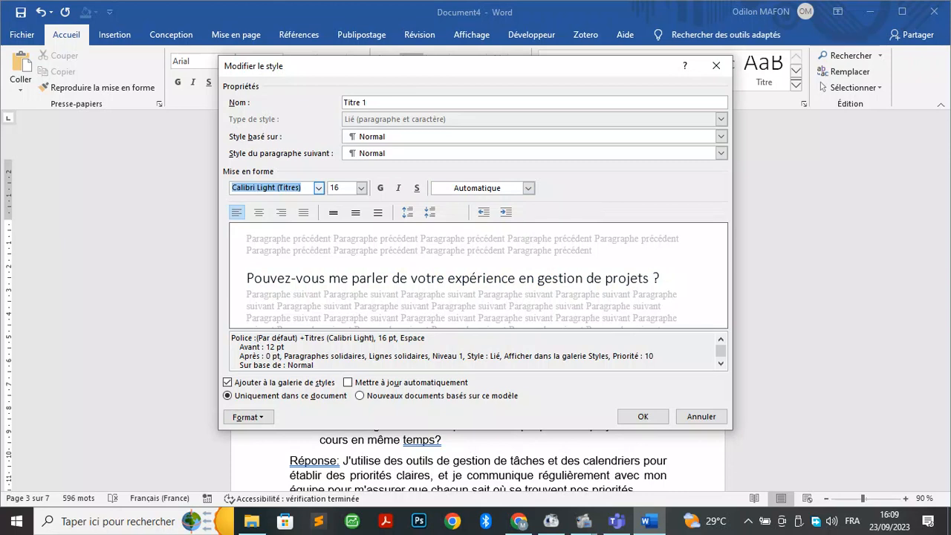
{"action": "type", "text": "Arial"}
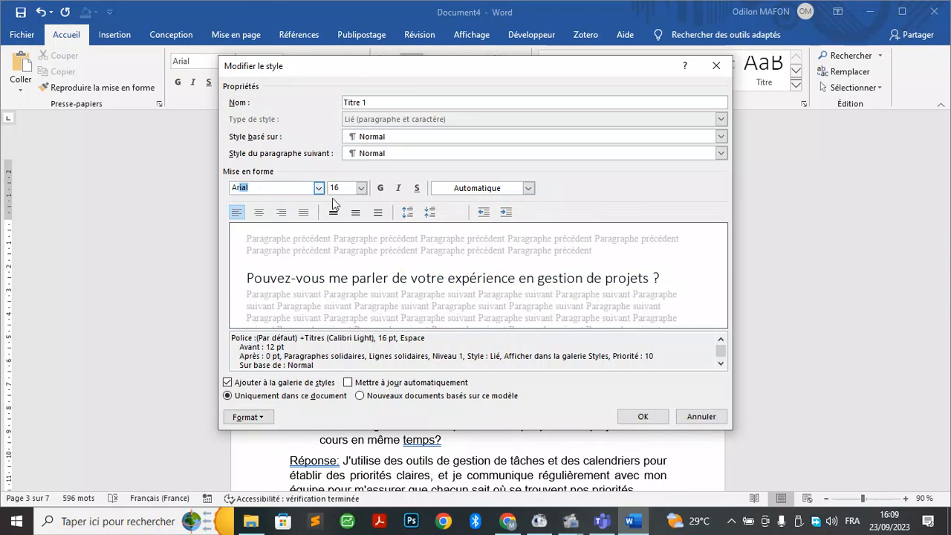
{"action": "left_click", "coordinate": [336, 188]}
{"action": "type", "text": "14"}
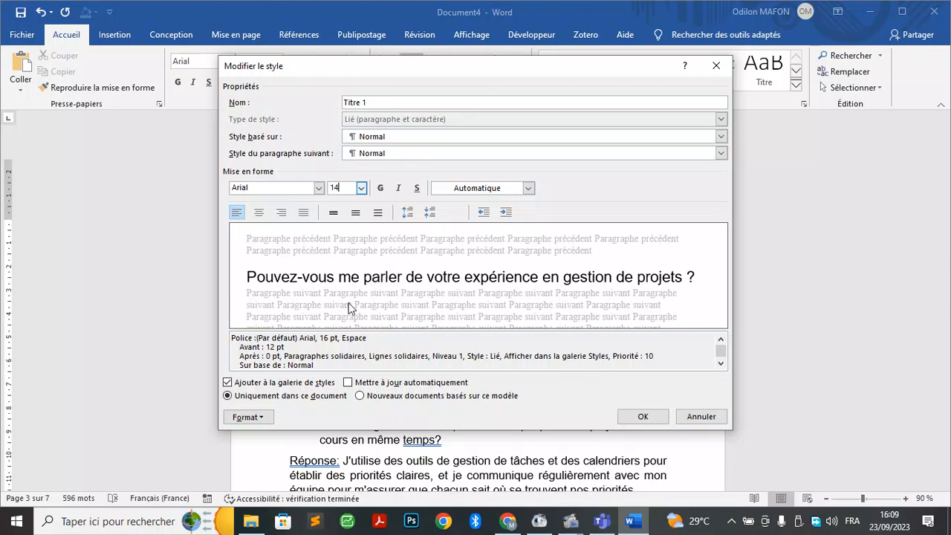
Set the Titre 1 style's paragraph spacing to 12 pt before and 12 pt after, and save the style
{"action": "left_click", "coordinate": [431, 213]}
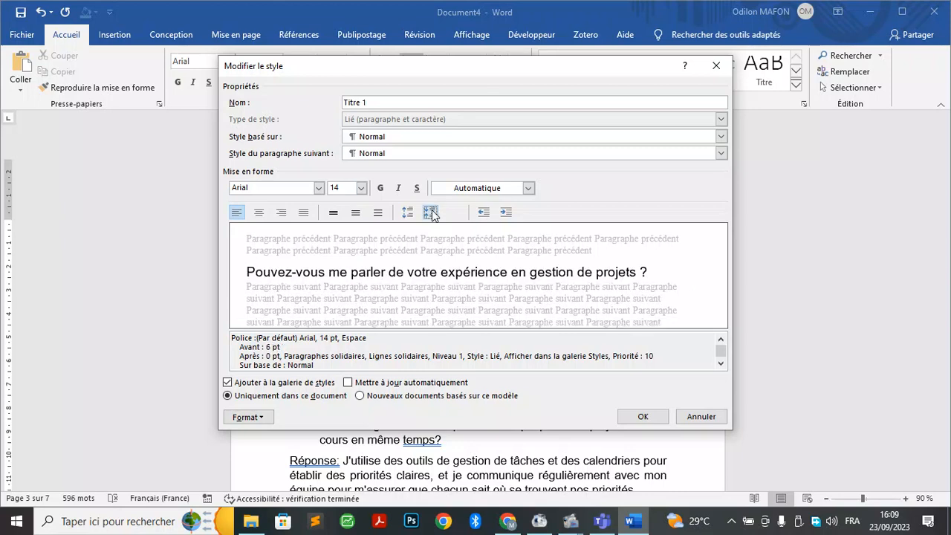
{"action": "left_click", "coordinate": [431, 214]}
{"action": "left_click", "coordinate": [408, 213]}
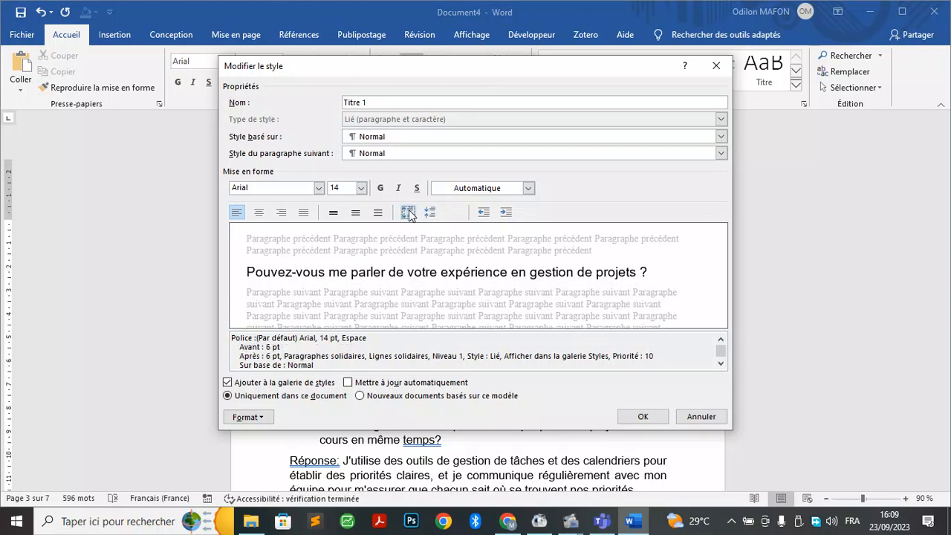
{"action": "left_click", "coordinate": [409, 213]}
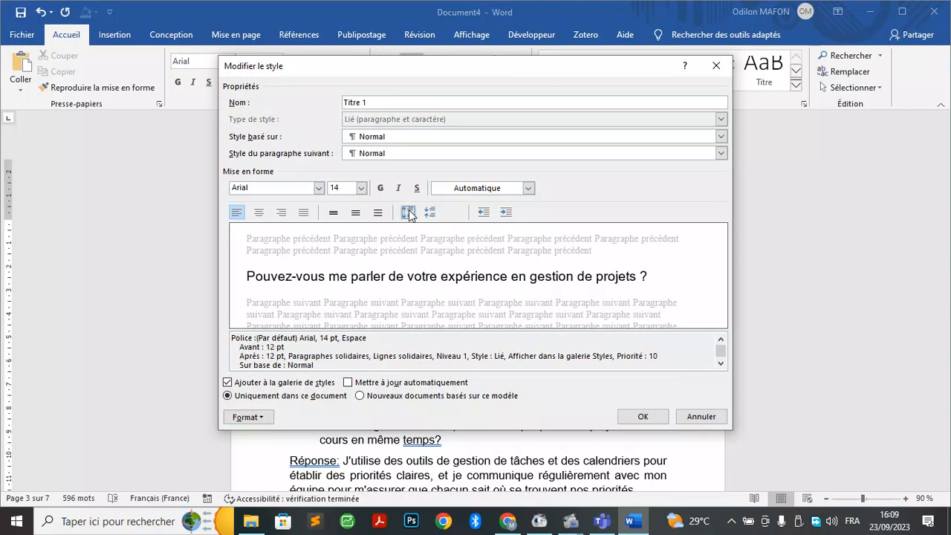
{"action": "left_click", "coordinate": [643, 417]}
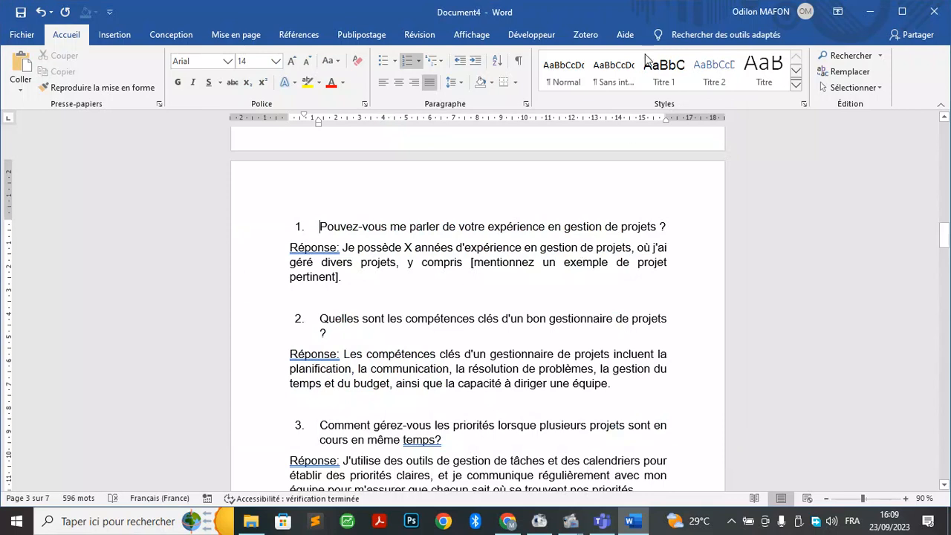
Modify the Titre 2 style to Arial 14 pt in the automatic colour, with 6 pt spacing before and after
{"action": "right_click", "coordinate": [707, 72]}
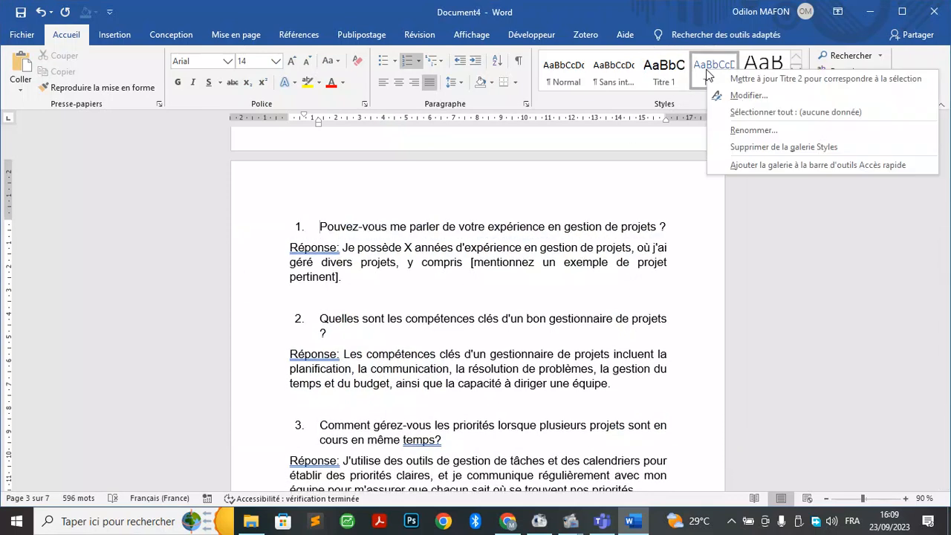
{"action": "left_click", "coordinate": [742, 95]}
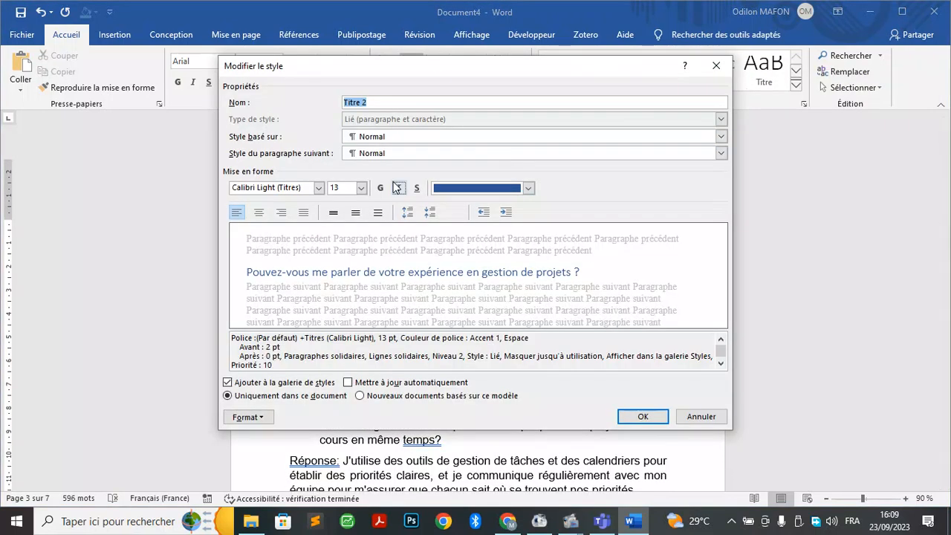
{"action": "left_click", "coordinate": [497, 191]}
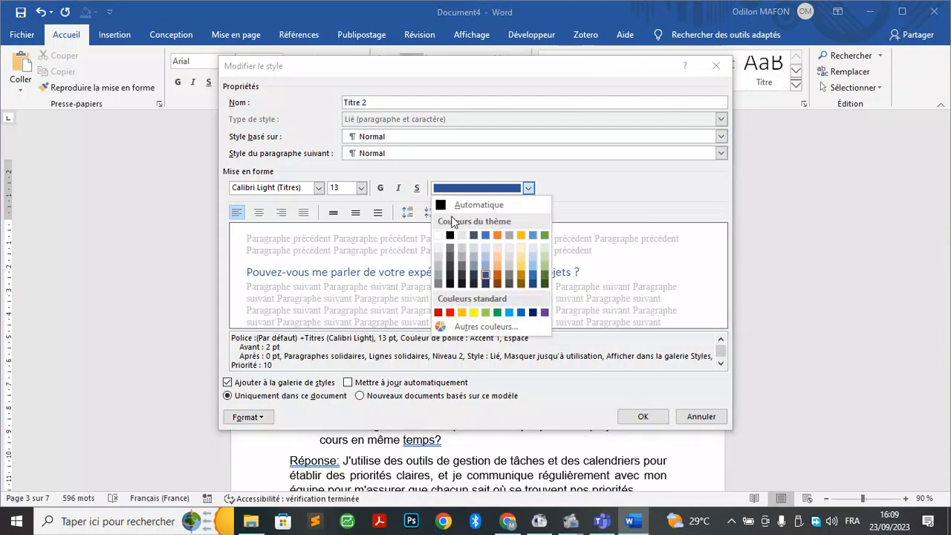
{"action": "left_click", "coordinate": [475, 204]}
{"action": "left_click", "coordinate": [349, 187]}
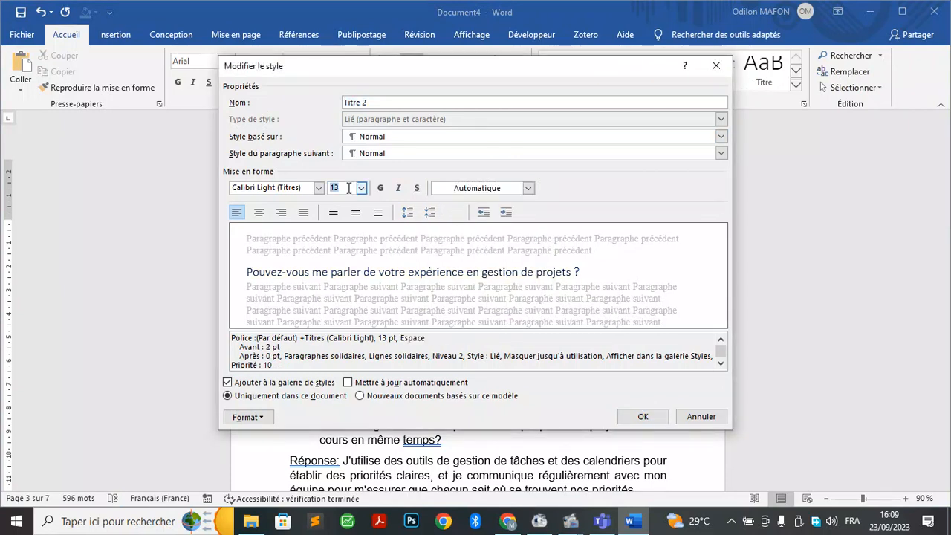
{"action": "type", "text": "14"}
{"action": "left_click", "coordinate": [307, 191]}
{"action": "type", "text": "Arial"}
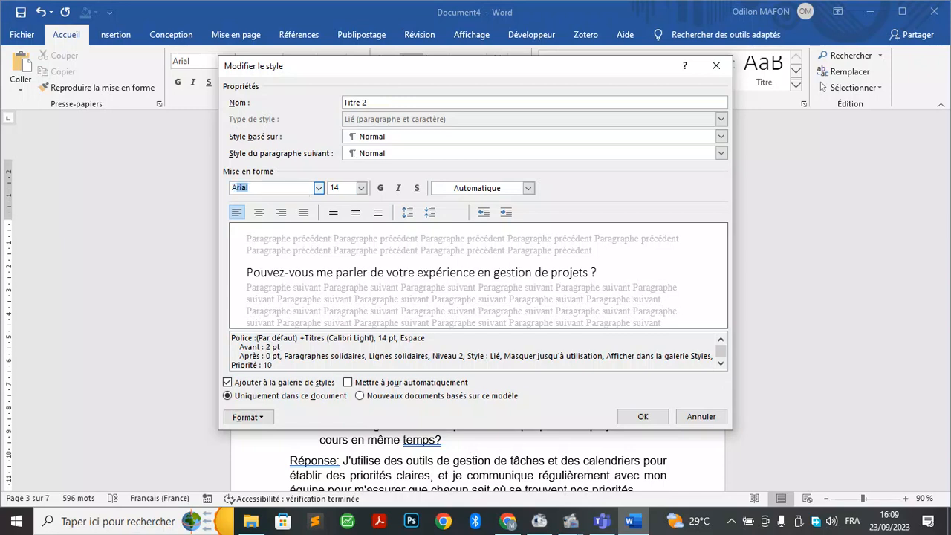
{"action": "left_click", "coordinate": [430, 213]}
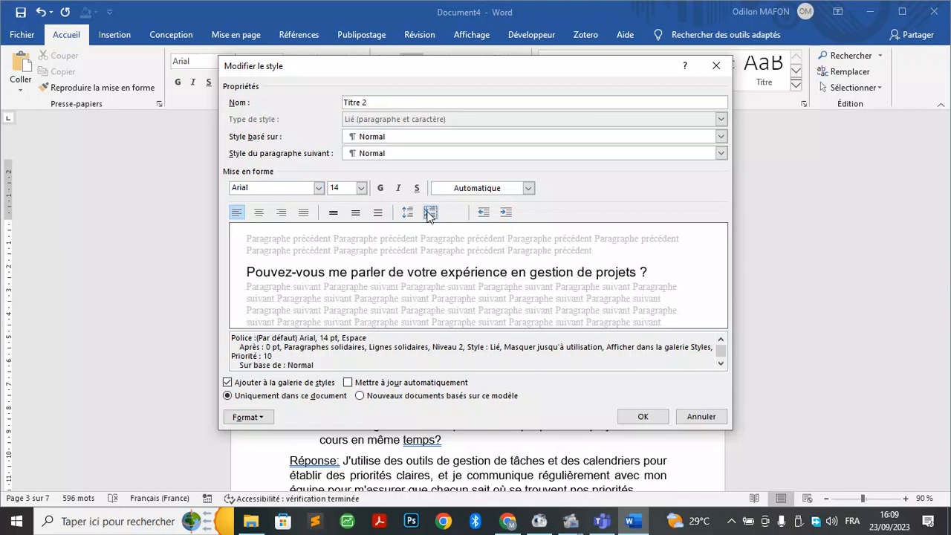
{"action": "left_click", "coordinate": [411, 213]}
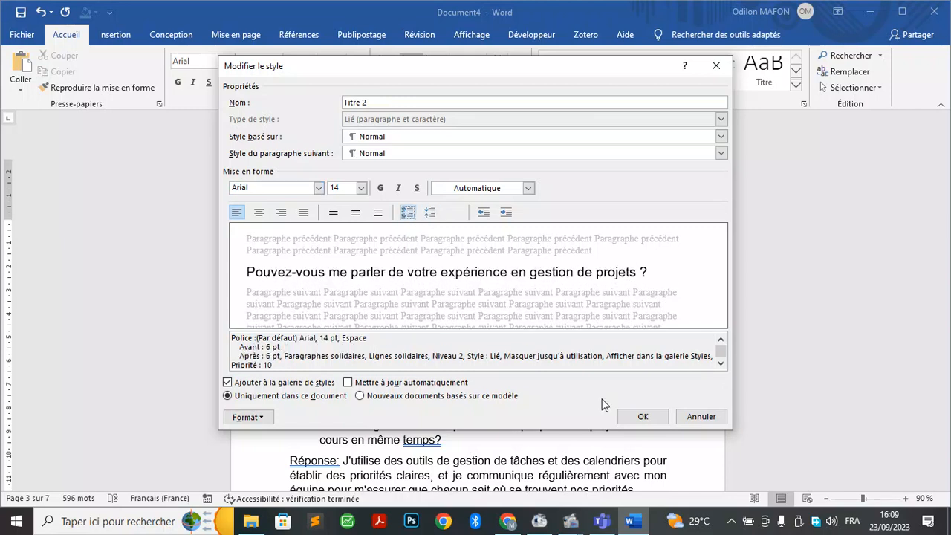
{"action": "left_click", "coordinate": [643, 416]}
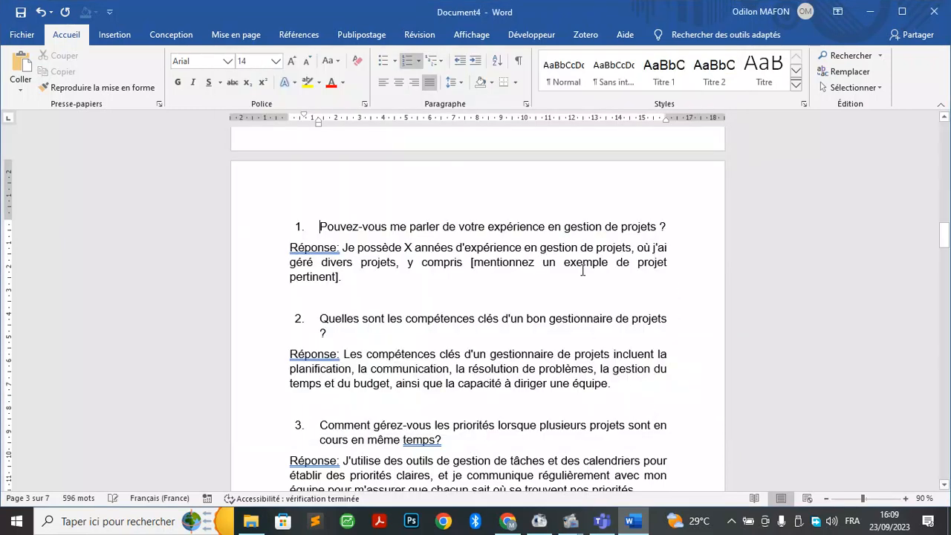
Modify the Titre style to use the Arial font at 14 pt
{"action": "right_click", "coordinate": [754, 73]}
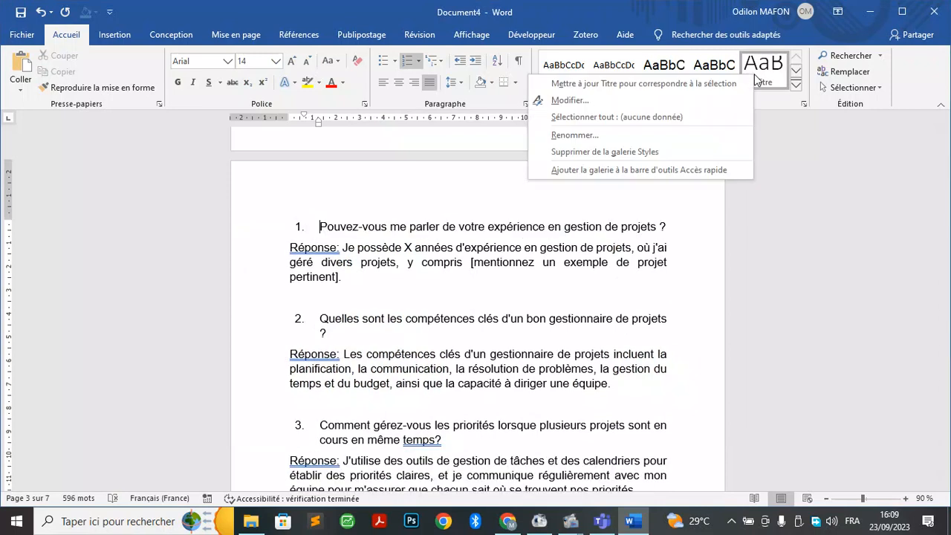
{"action": "left_click", "coordinate": [614, 106]}
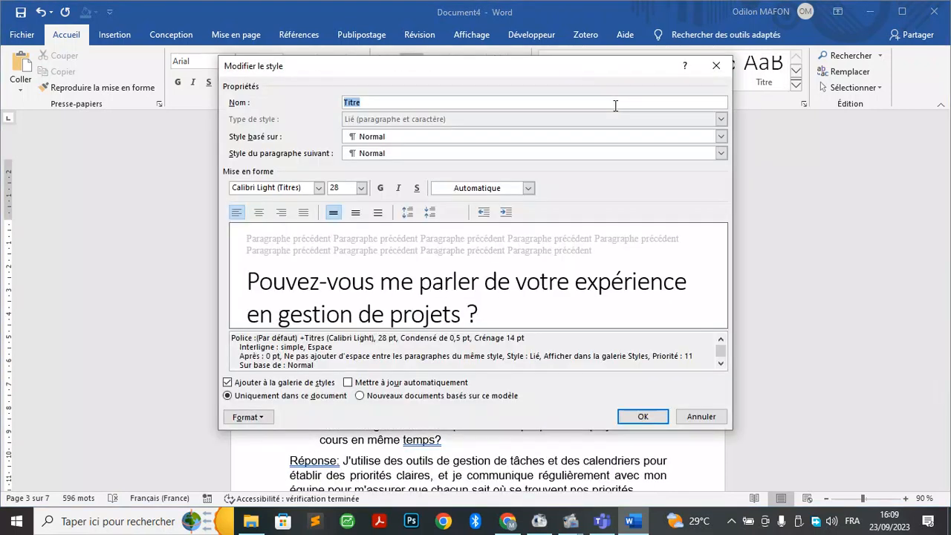
{"action": "left_click", "coordinate": [346, 190]}
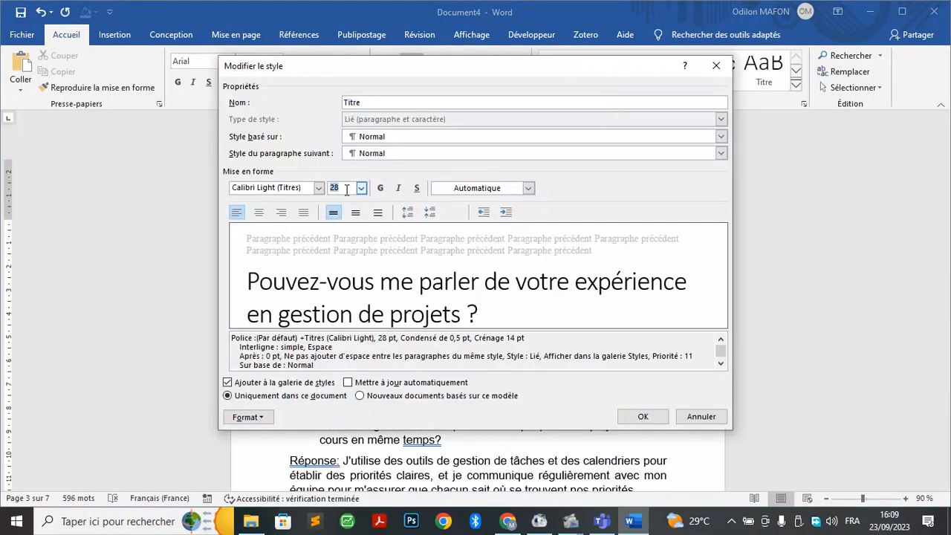
{"action": "type", "text": "14"}
{"action": "left_click", "coordinate": [303, 192]}
{"action": "type", "text": "Arial"}
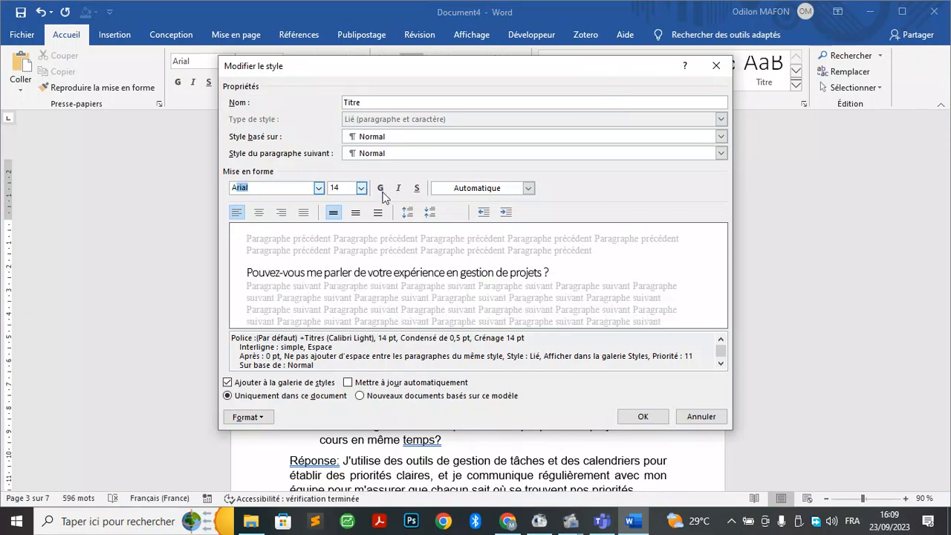
{"action": "left_click", "coordinate": [643, 416]}
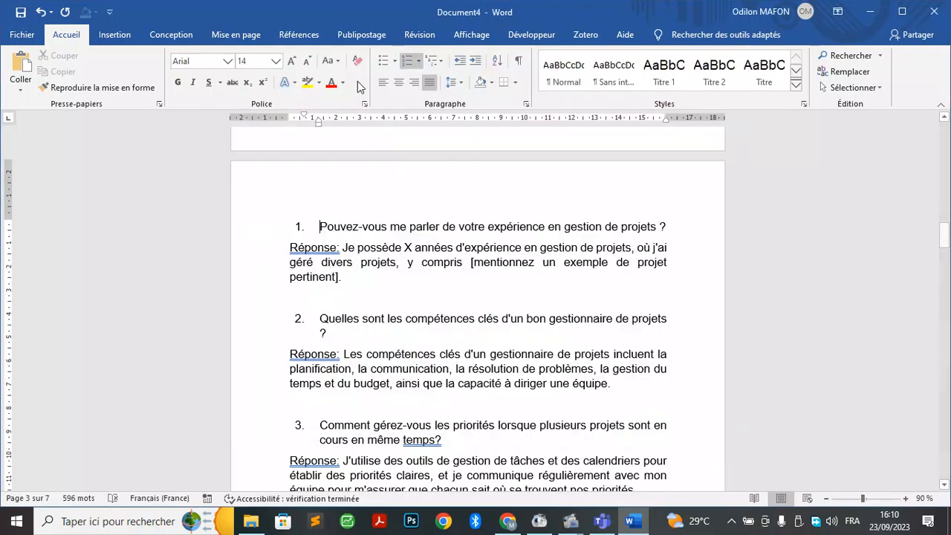
Add the first numbered question to the table of contents as Niveau 1 and display the navigation pane
{"action": "left_click", "coordinate": [378, 304]}
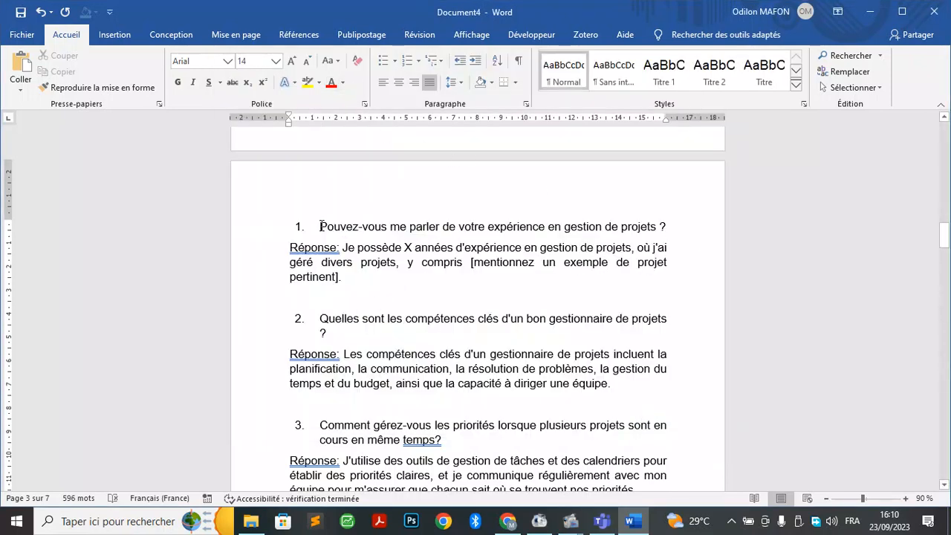
{"action": "left_click", "coordinate": [321, 227]}
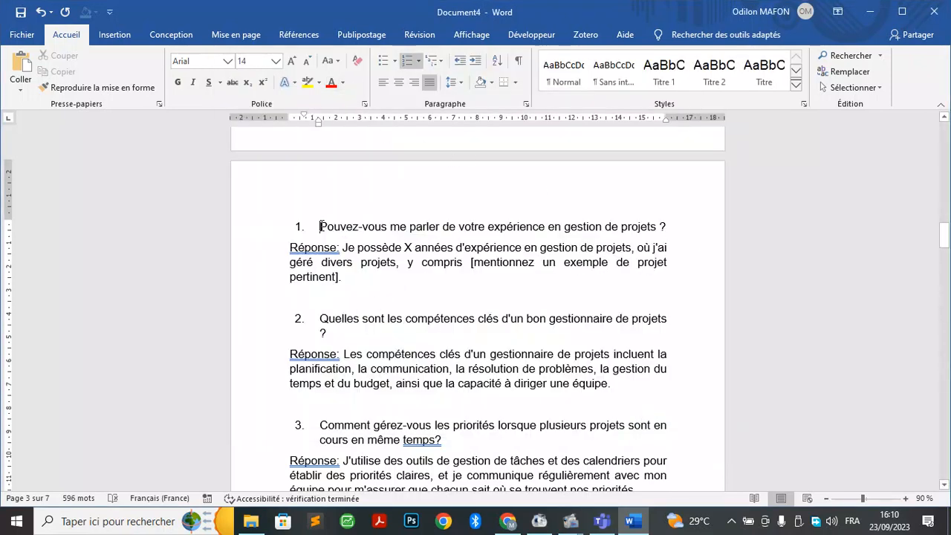
{"action": "left_click", "coordinate": [283, 43]}
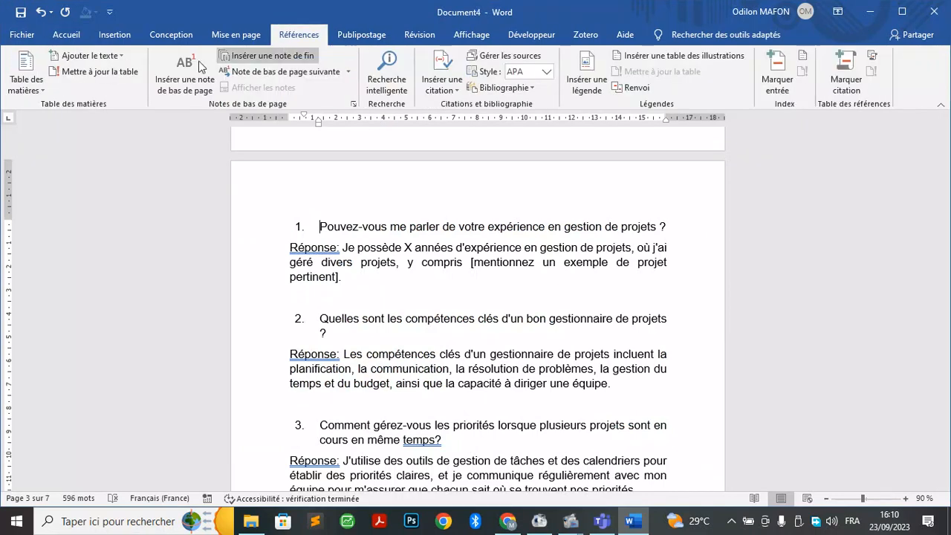
{"action": "left_click", "coordinate": [117, 56]}
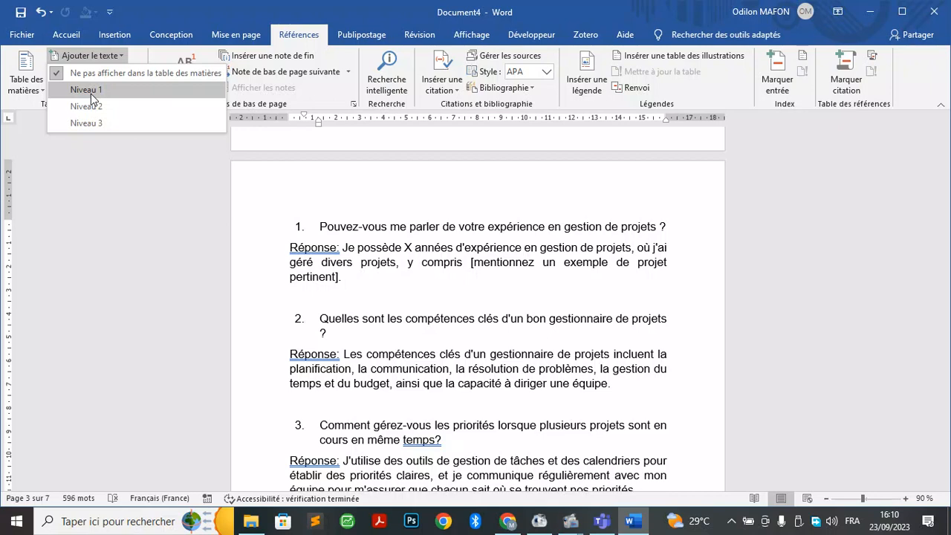
{"action": "left_click", "coordinate": [90, 93]}
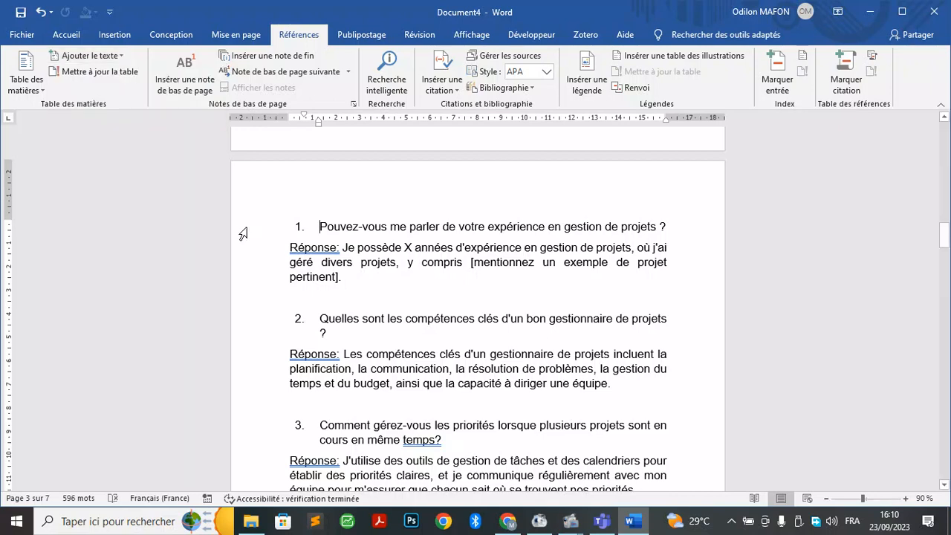
{"action": "left_click", "coordinate": [481, 35]}
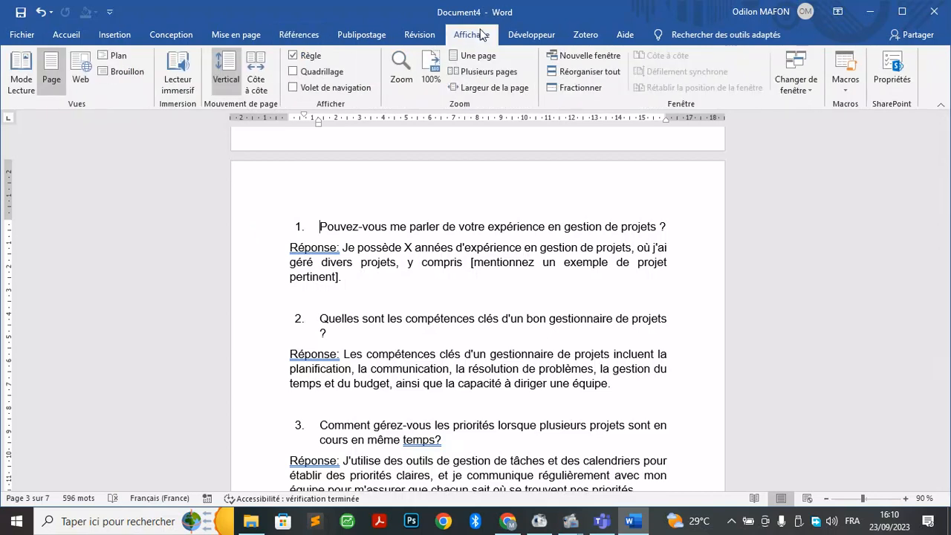
{"action": "left_click", "coordinate": [294, 88]}
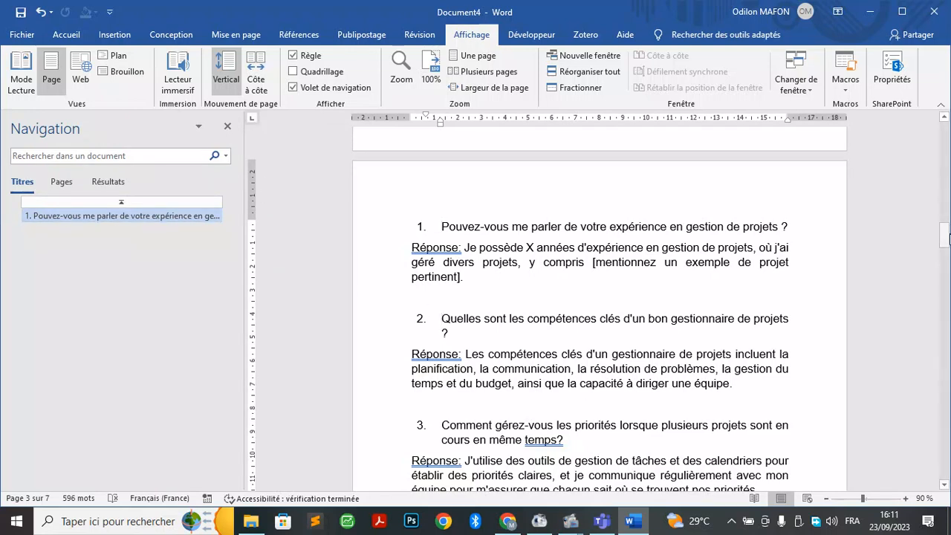
Update the table of contents on the last page of the document
{"action": "left_click_drag", "start_coordinate": [944, 235], "coordinate": [945, 440]}
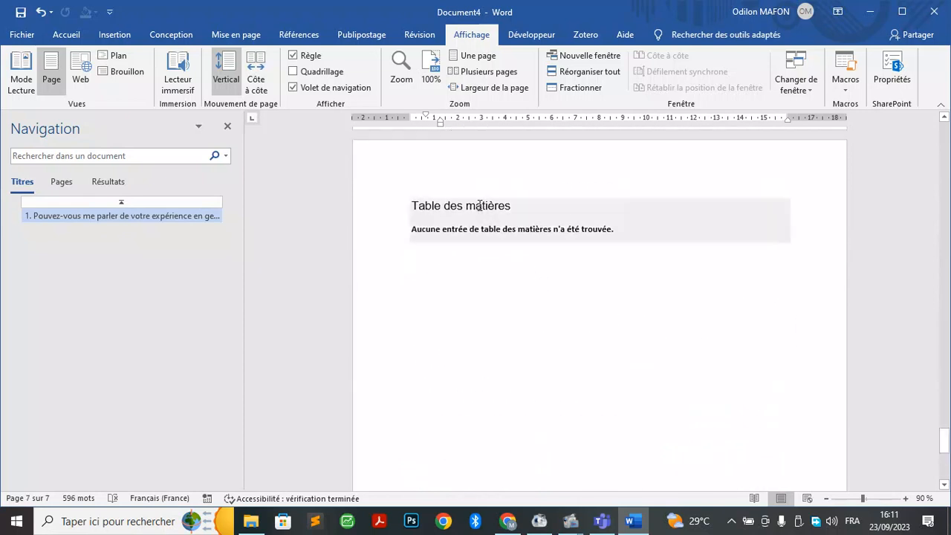
{"action": "left_click", "coordinate": [479, 205]}
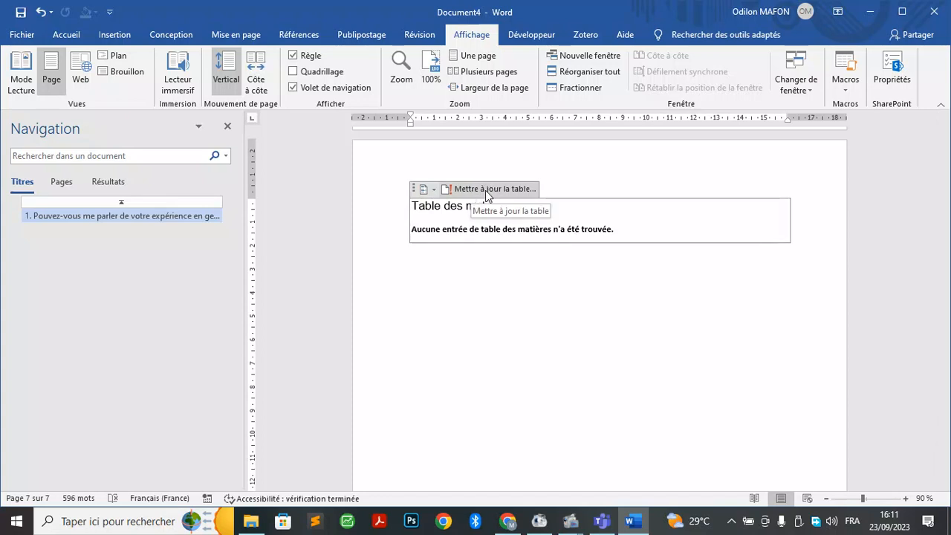
{"action": "left_click", "coordinate": [300, 34]}
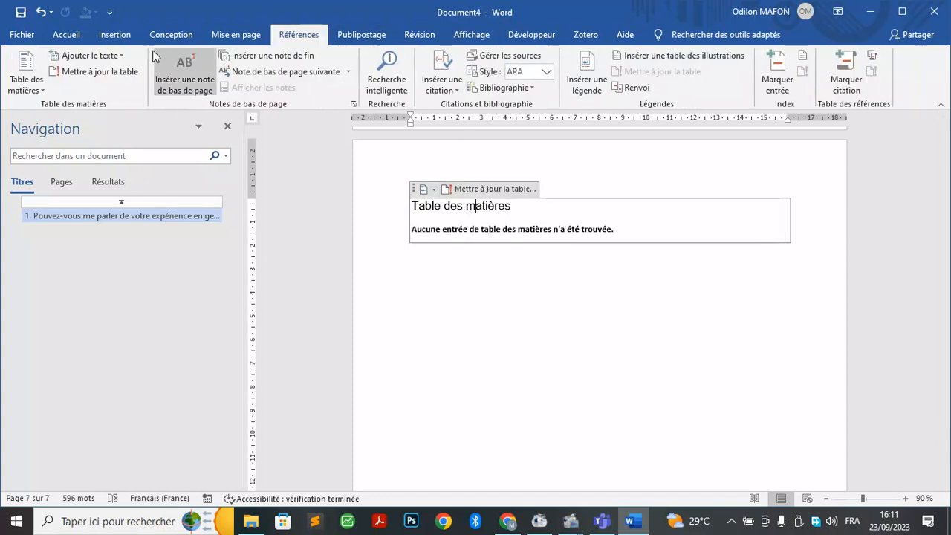
{"action": "left_click", "coordinate": [119, 72]}
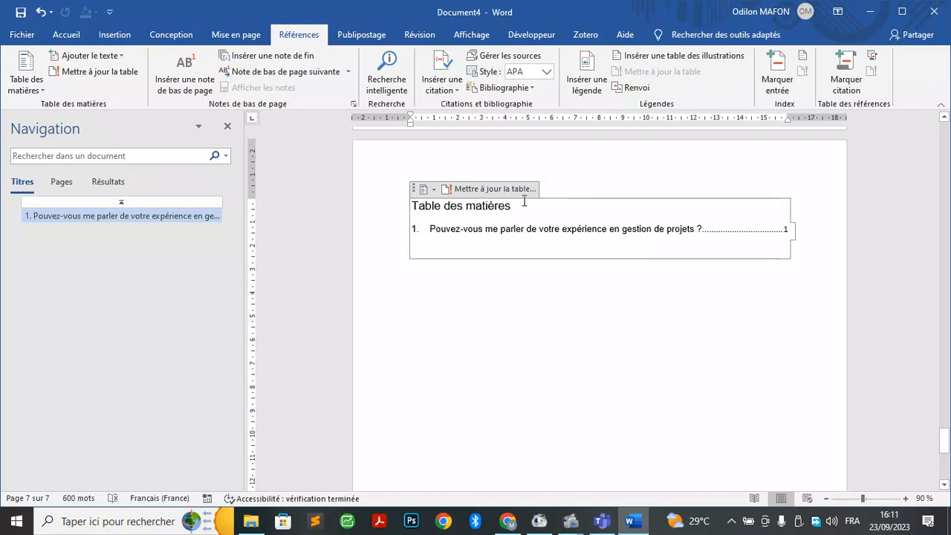
Refresh the table of contents again using the "Mettre à jour toute la table" option
{"action": "left_click", "coordinate": [511, 188]}
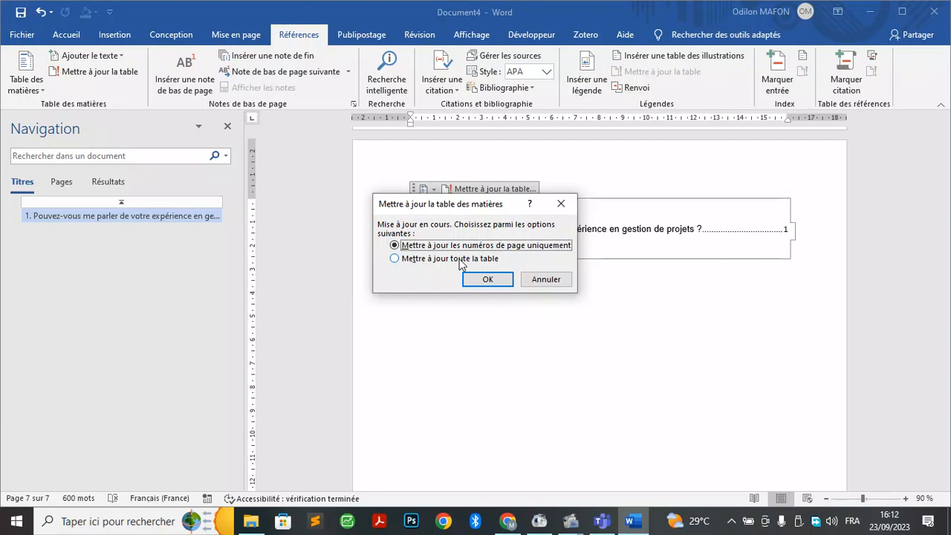
{"action": "left_click", "coordinate": [479, 260]}
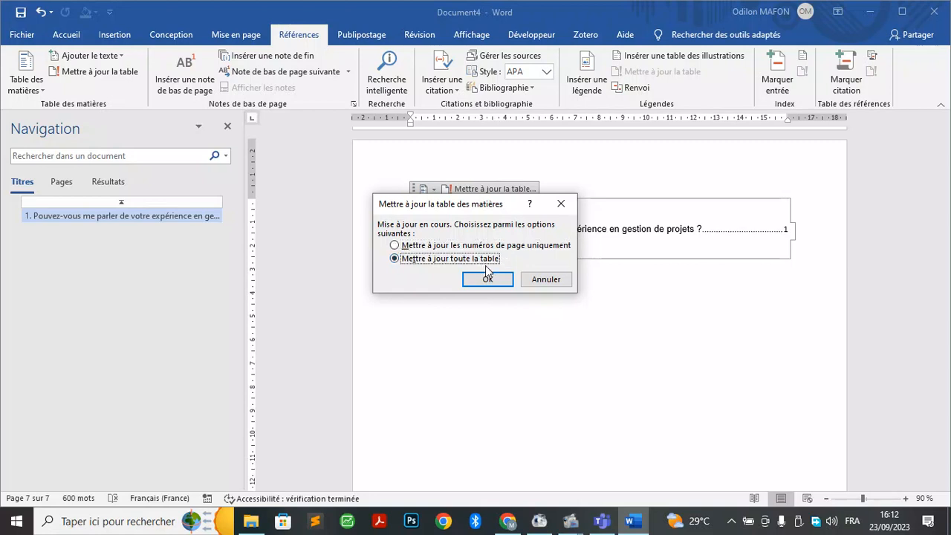
{"action": "left_click", "coordinate": [487, 279]}
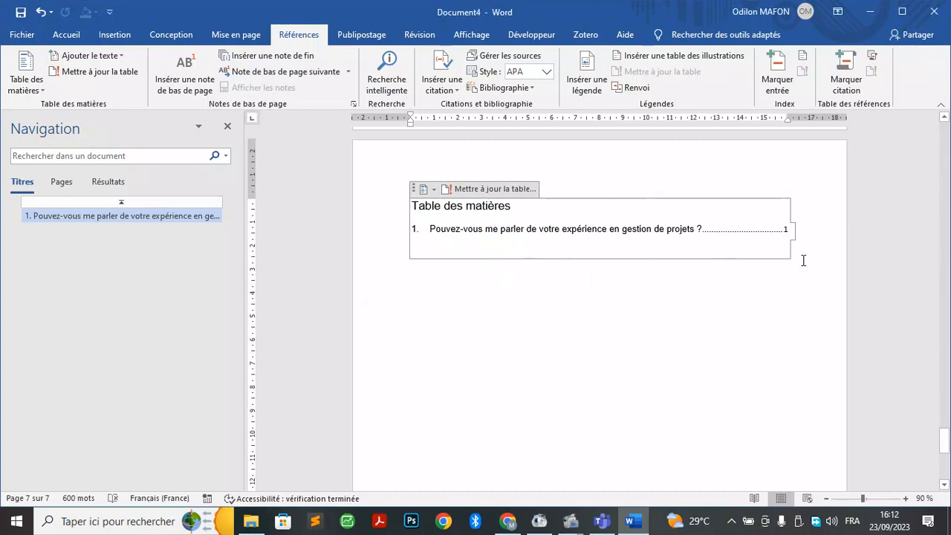
Follow the table of contents entry to the first question, and add questions 2 and 3 to the table as Niveau 1
{"action": "left_click", "coordinate": [739, 234]}
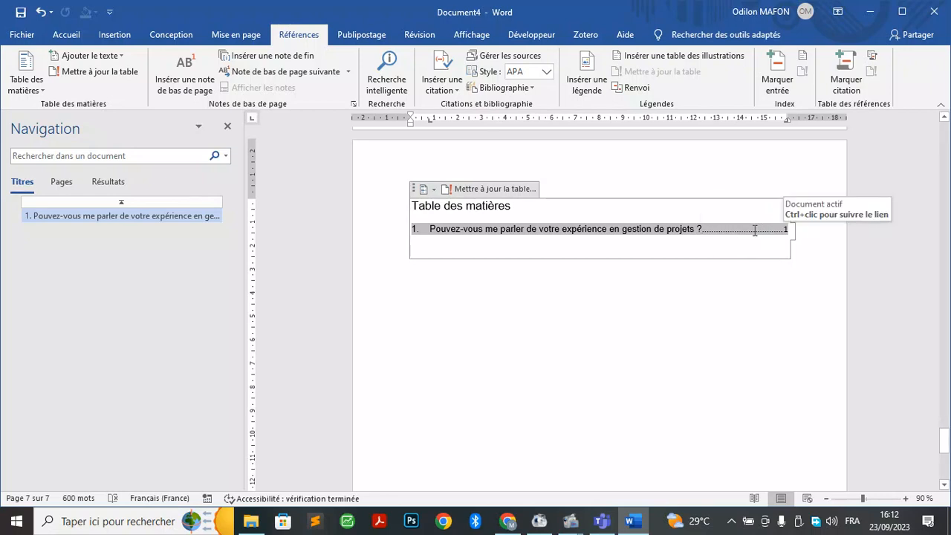
{"action": "left_click", "coordinate": [752, 230]}
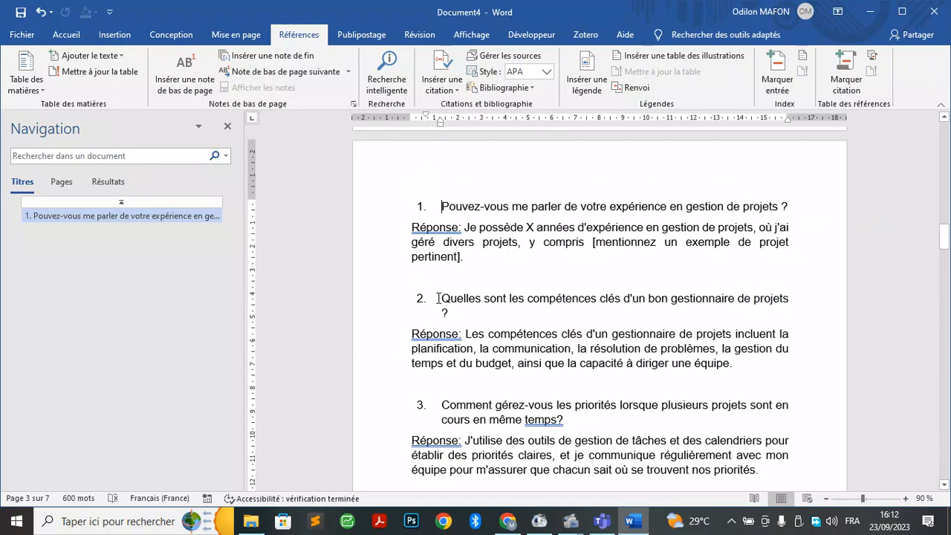
{"action": "left_click", "coordinate": [88, 55]}
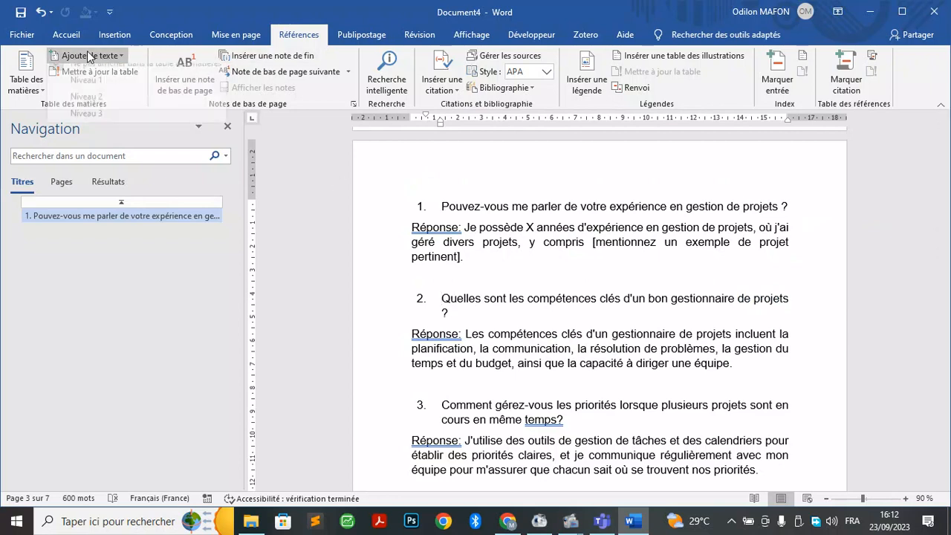
{"action": "left_click", "coordinate": [123, 89]}
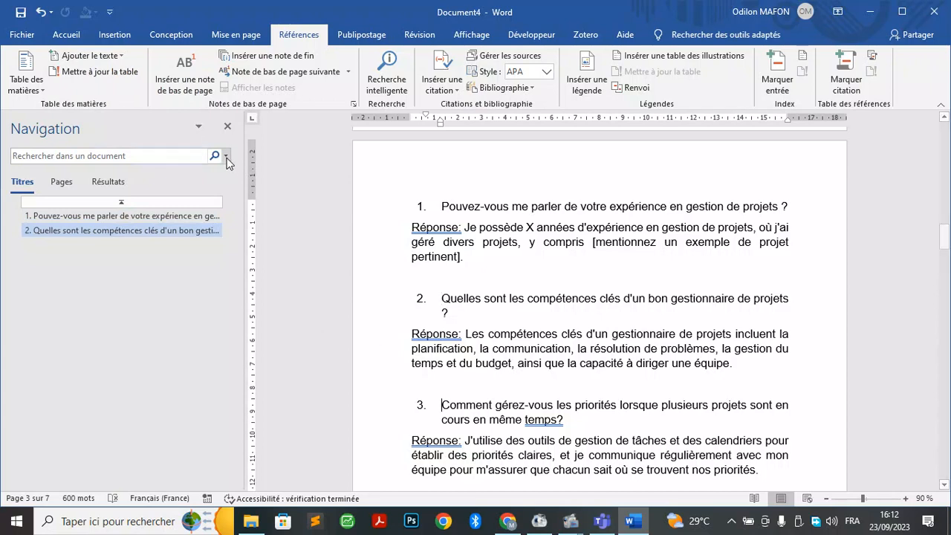
{"action": "left_click", "coordinate": [123, 57]}
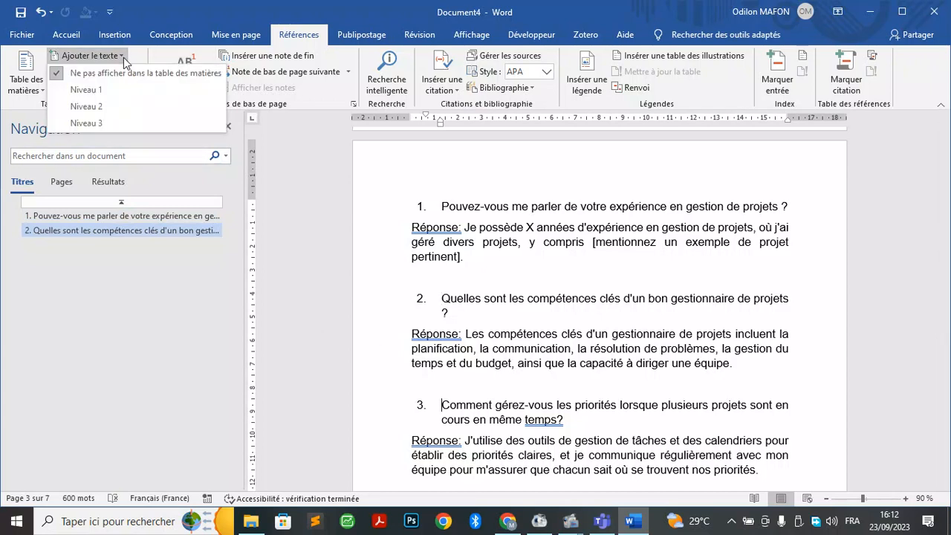
{"action": "left_click", "coordinate": [99, 91]}
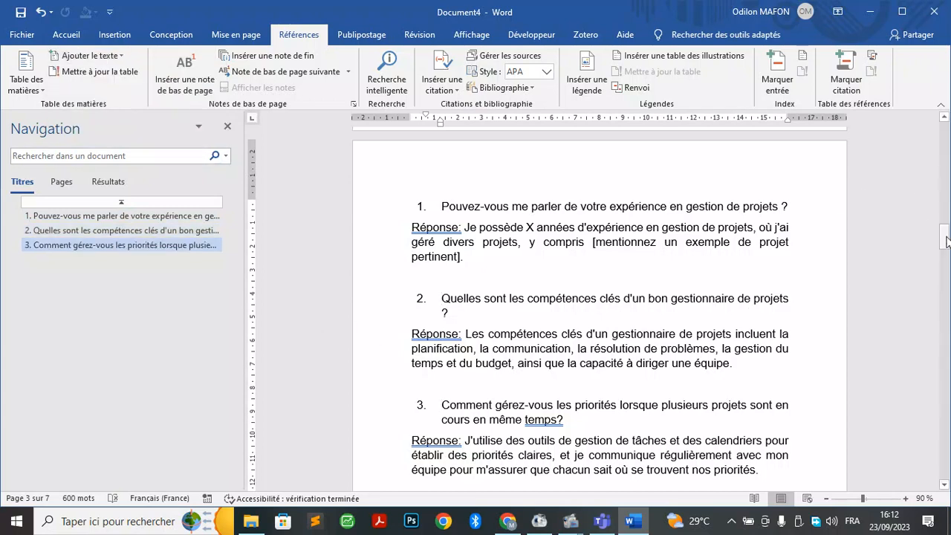
Add questions 4 and 5, on success in project management and team conflicts, to the table of contents as Niveau 1
{"action": "left_click_drag", "start_coordinate": [945, 237], "coordinate": [945, 263]}
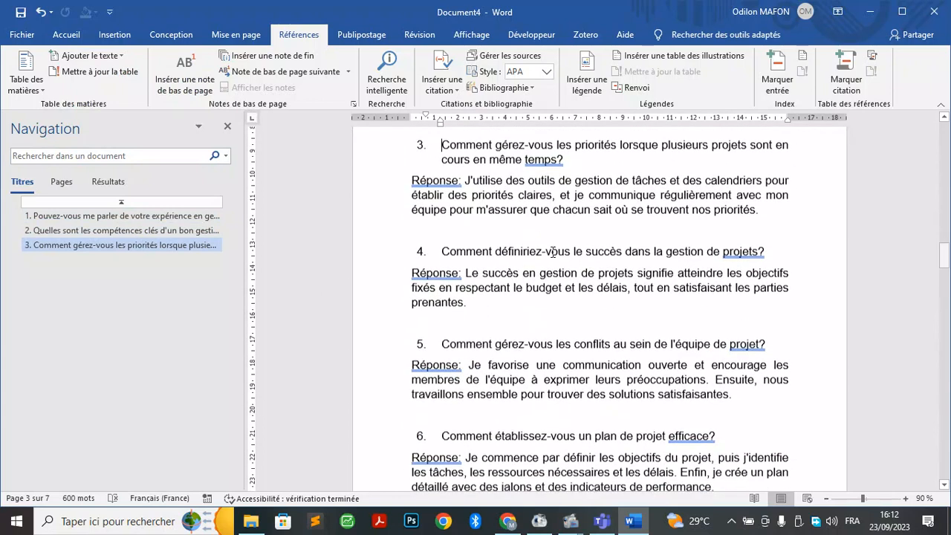
{"action": "left_click", "coordinate": [440, 251]}
{"action": "left_click", "coordinate": [116, 60]}
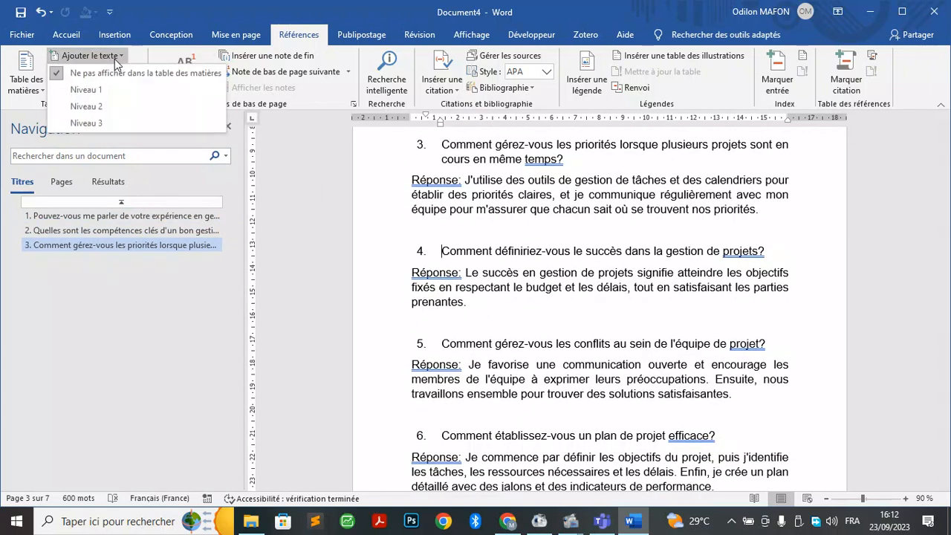
{"action": "left_click", "coordinate": [110, 85]}
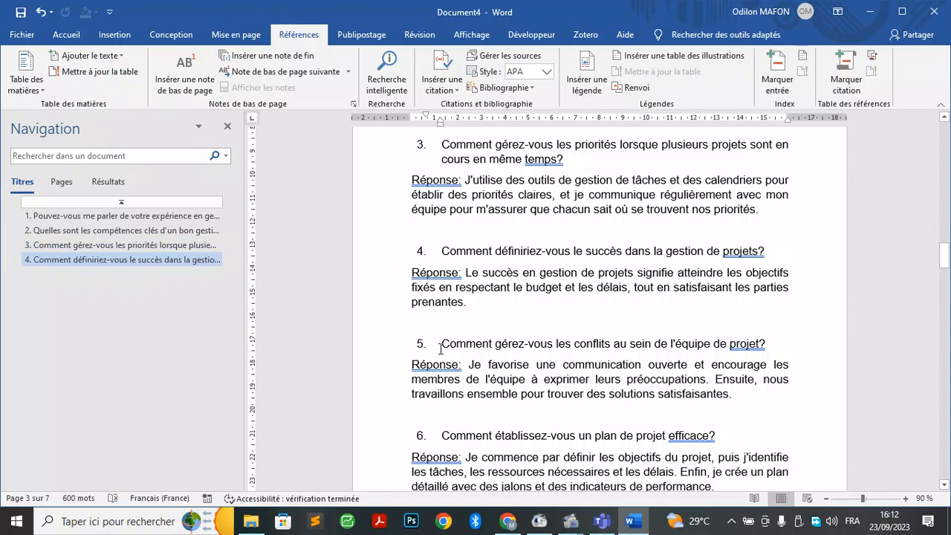
{"action": "left_click", "coordinate": [441, 344]}
{"action": "left_click", "coordinate": [111, 58]}
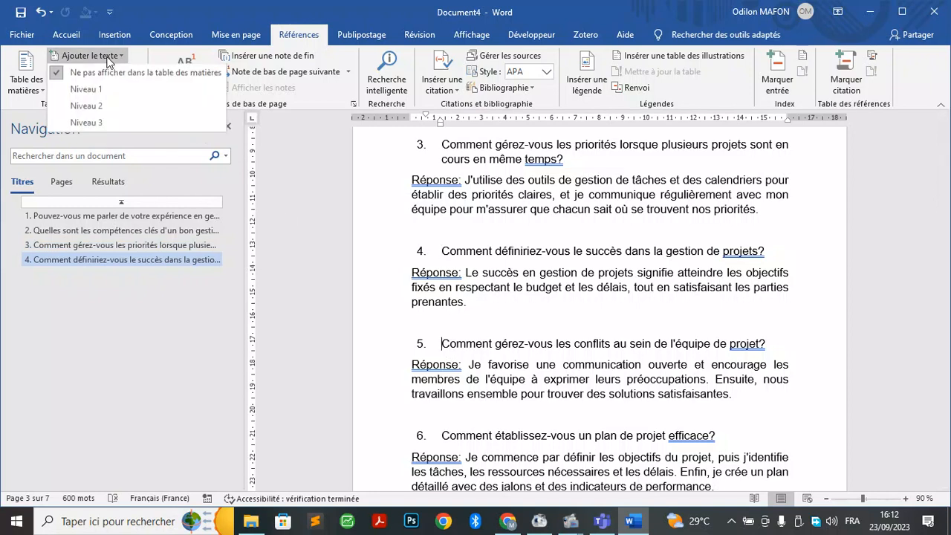
{"action": "left_click", "coordinate": [109, 86]}
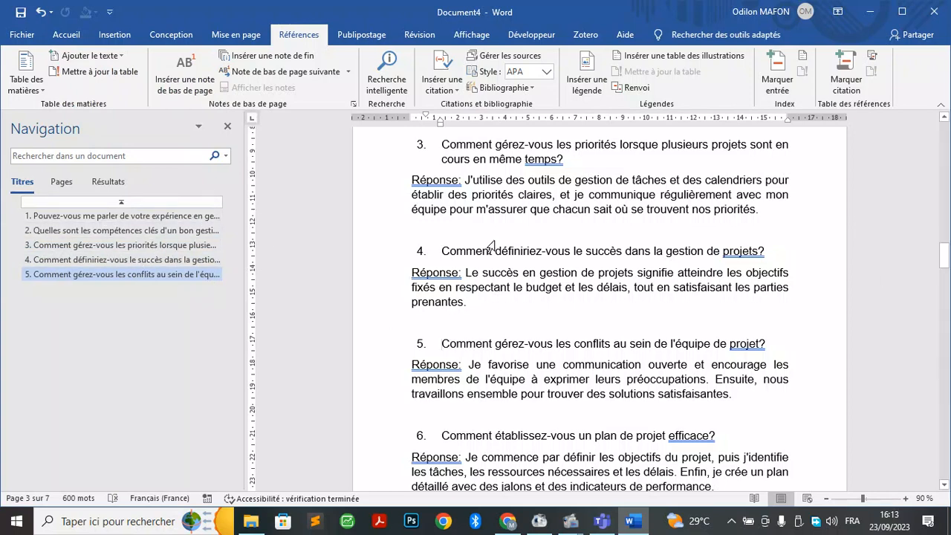
Add questions 6 and 7, on the project plan and progress tracking, to the table of contents as Niveau 1
{"action": "left_click_drag", "start_coordinate": [945, 256], "coordinate": [944, 280]}
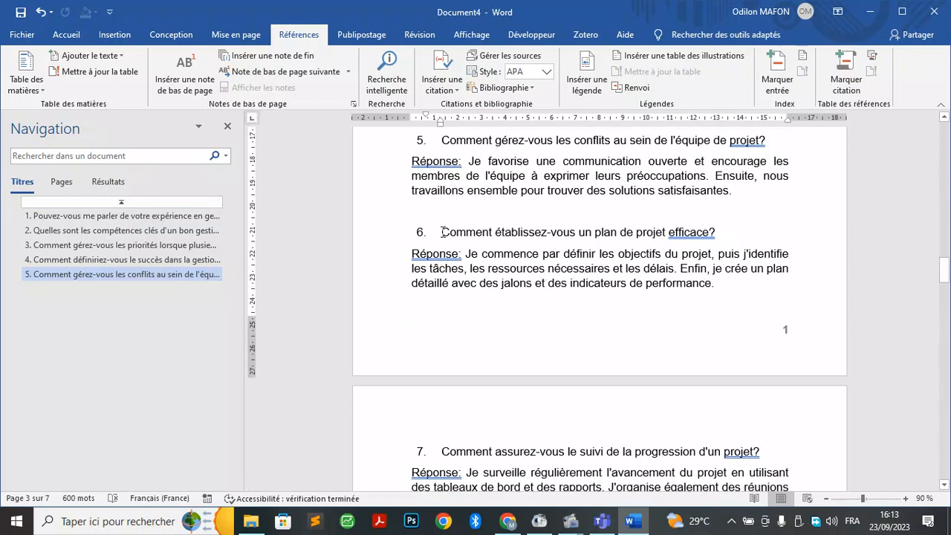
{"action": "left_click", "coordinate": [85, 55]}
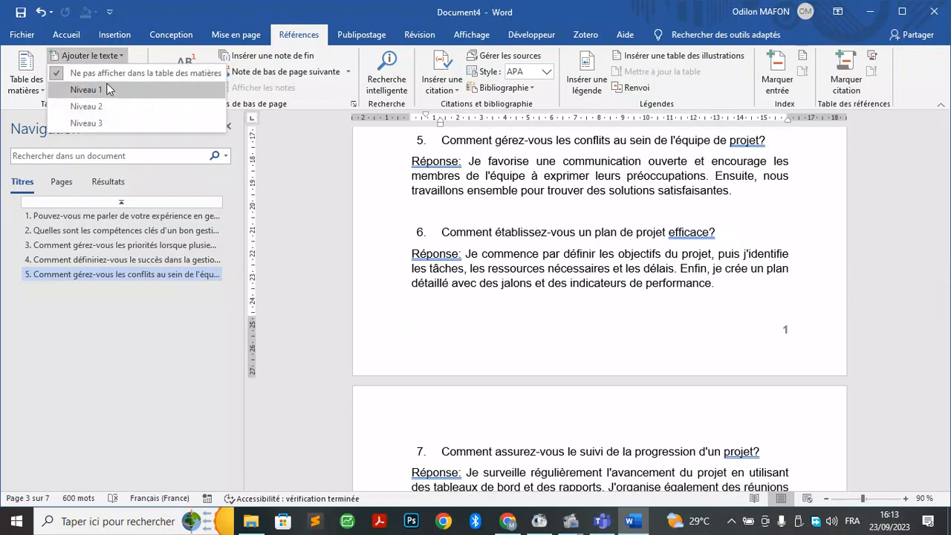
{"action": "left_click", "coordinate": [108, 88]}
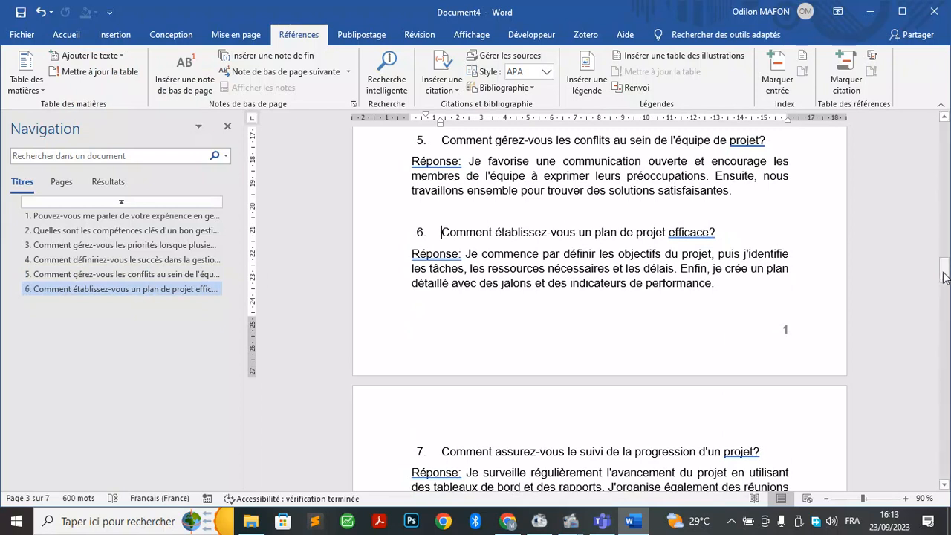
{"action": "left_click_drag", "start_coordinate": [943, 272], "coordinate": [945, 286]}
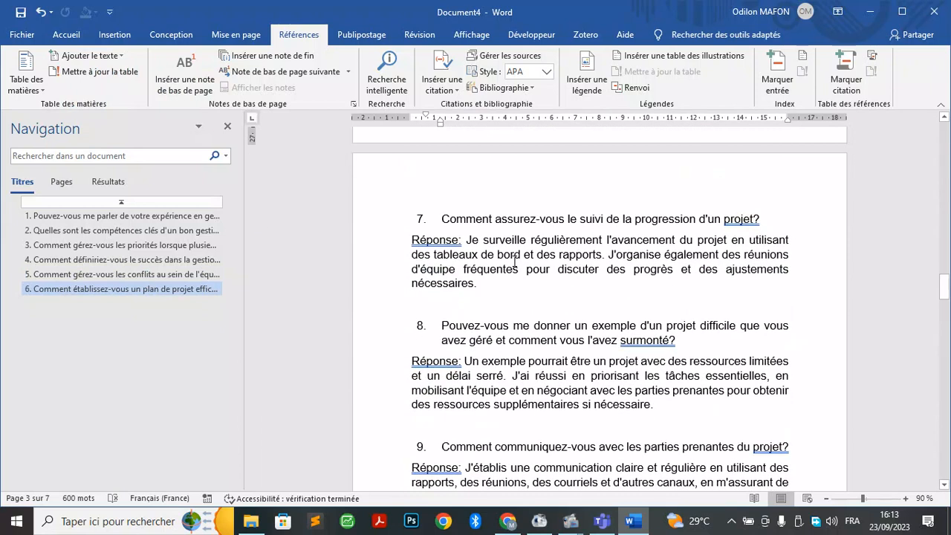
{"action": "left_click", "coordinate": [442, 219]}
{"action": "left_click", "coordinate": [112, 52]}
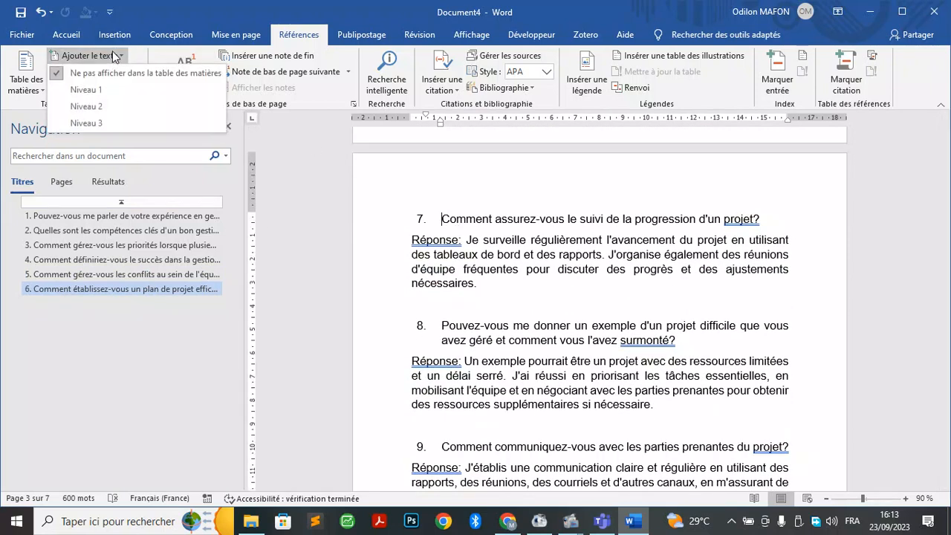
{"action": "left_click", "coordinate": [111, 89]}
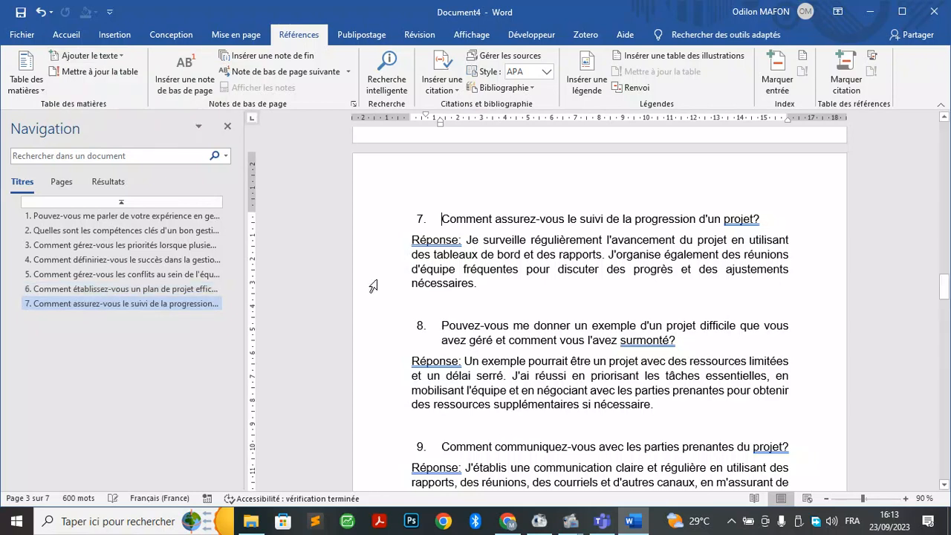
Add questions 8 and 9, on a difficult project and stakeholder communication, to the table of contents as Niveau 1
{"action": "left_click", "coordinate": [441, 326]}
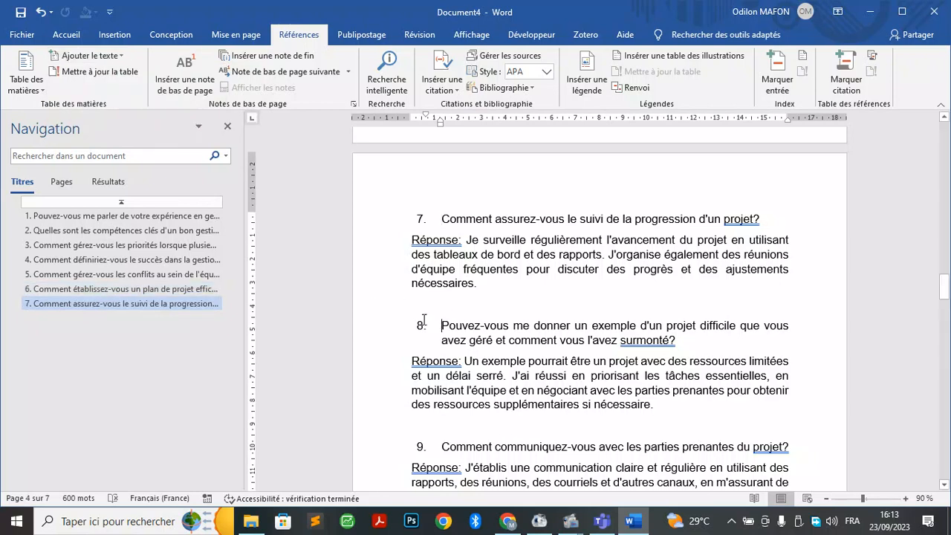
{"action": "left_click", "coordinate": [90, 54]}
{"action": "left_click", "coordinate": [90, 89]}
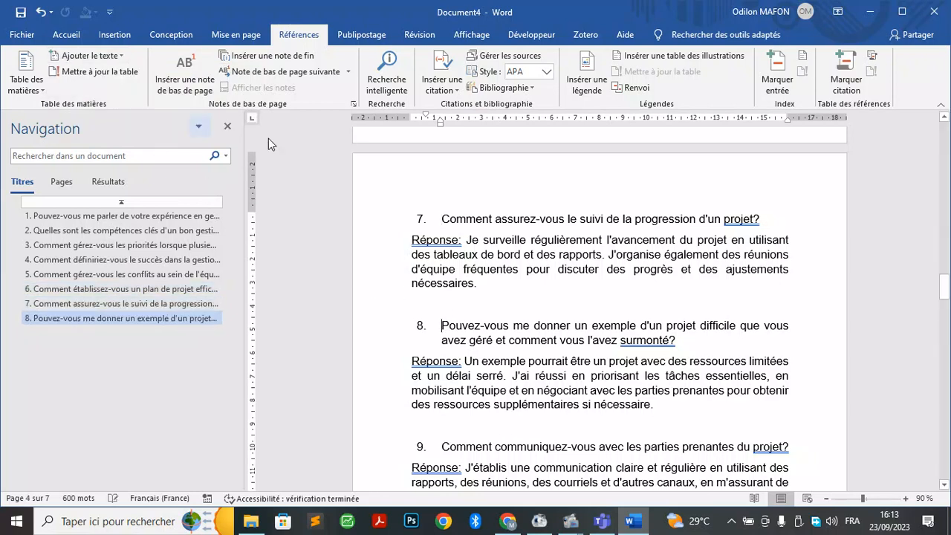
{"action": "left_click_drag", "start_coordinate": [945, 286], "coordinate": [945, 300]}
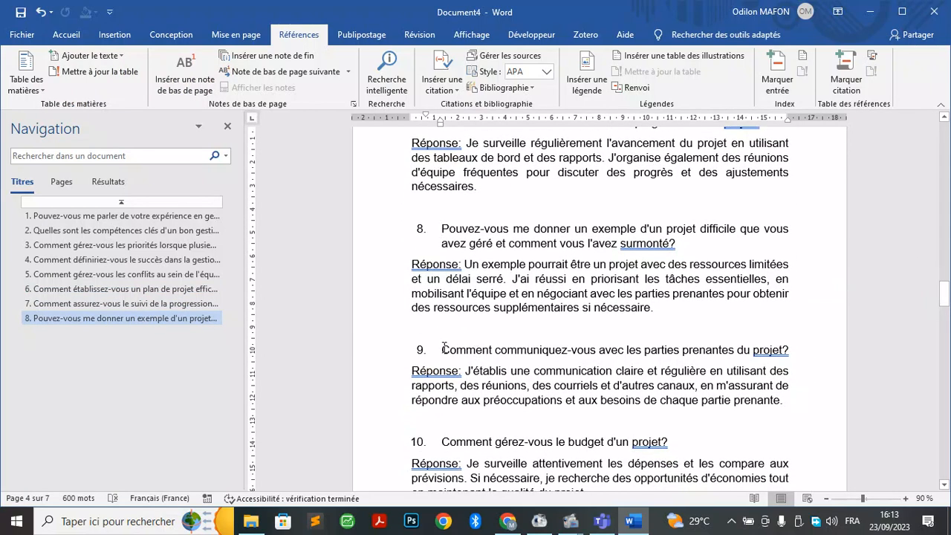
{"action": "left_click", "coordinate": [100, 54]}
{"action": "left_click", "coordinate": [103, 90]}
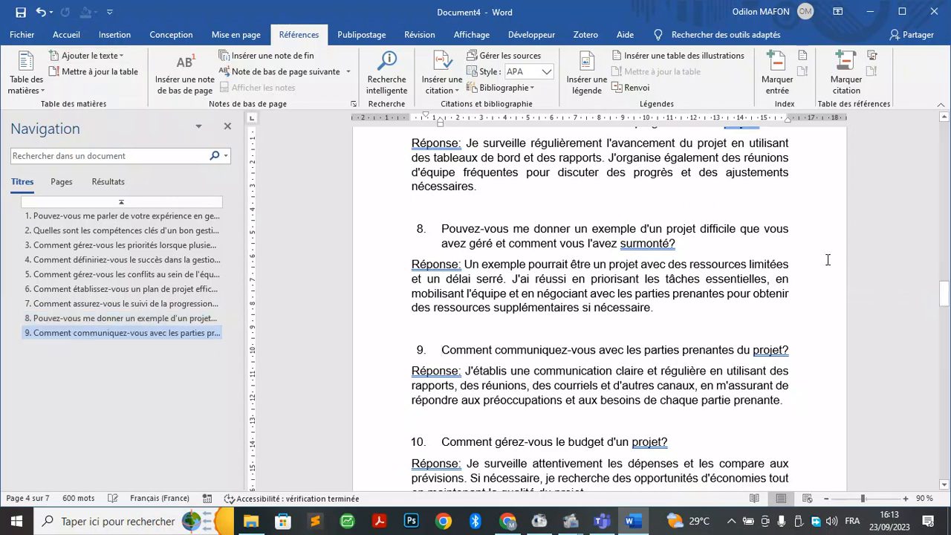
Add question 10, "Comment gérez-vous le budget d'un projet?", to the table of contents as Niveau 1
{"action": "left_click_drag", "start_coordinate": [948, 309], "coordinate": [947, 319]}
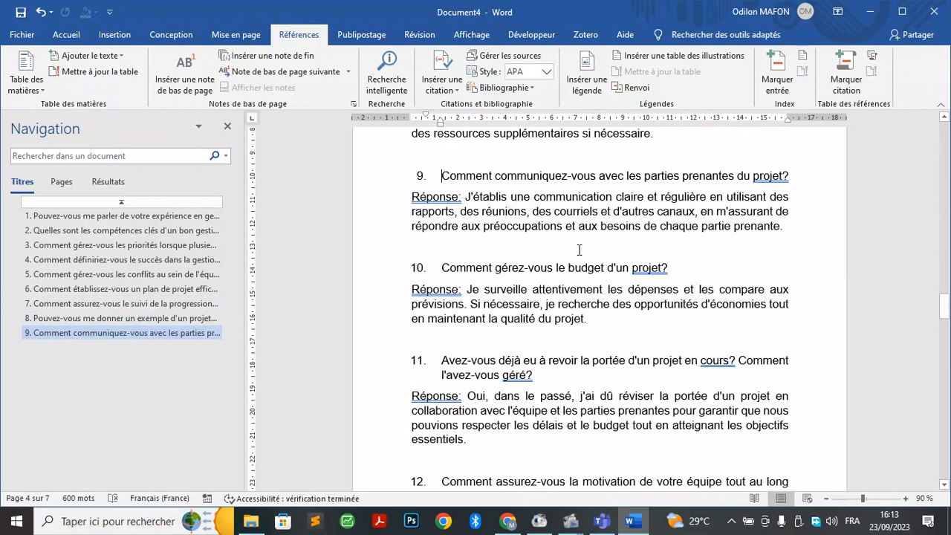
{"action": "left_click", "coordinate": [443, 267]}
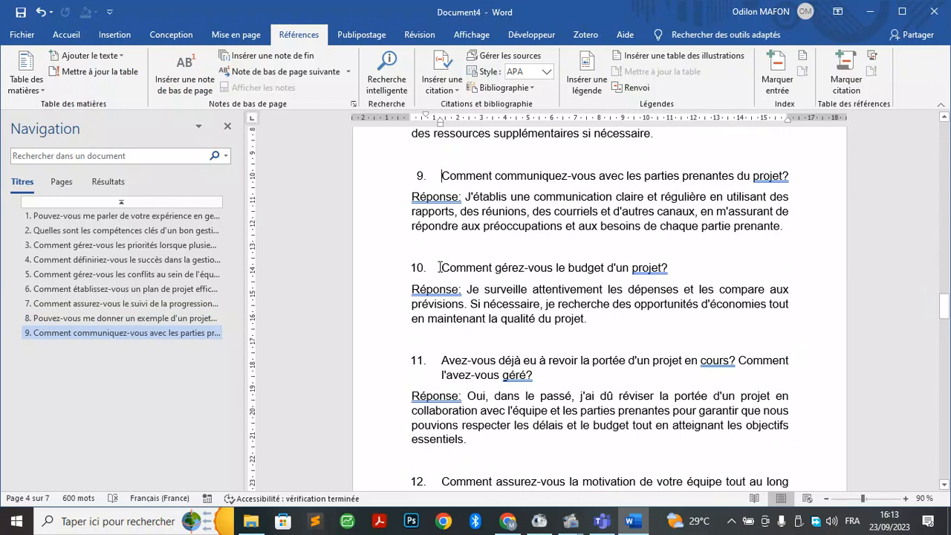
{"action": "left_click", "coordinate": [103, 61]}
{"action": "left_click", "coordinate": [102, 87]}
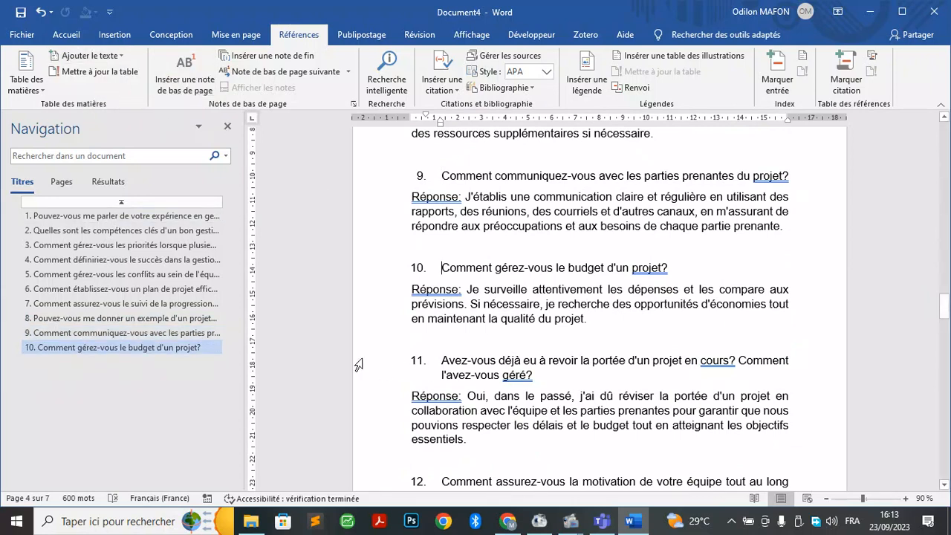
Add question 11, on revising the scope of a project, to the table of contents as Niveau 2
{"action": "left_click", "coordinate": [110, 57]}
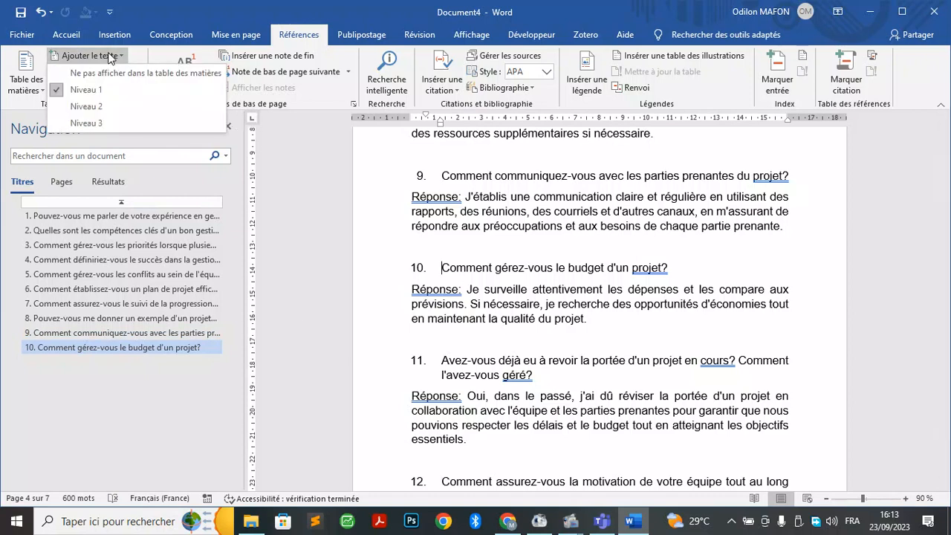
{"action": "left_click", "coordinate": [423, 358]}
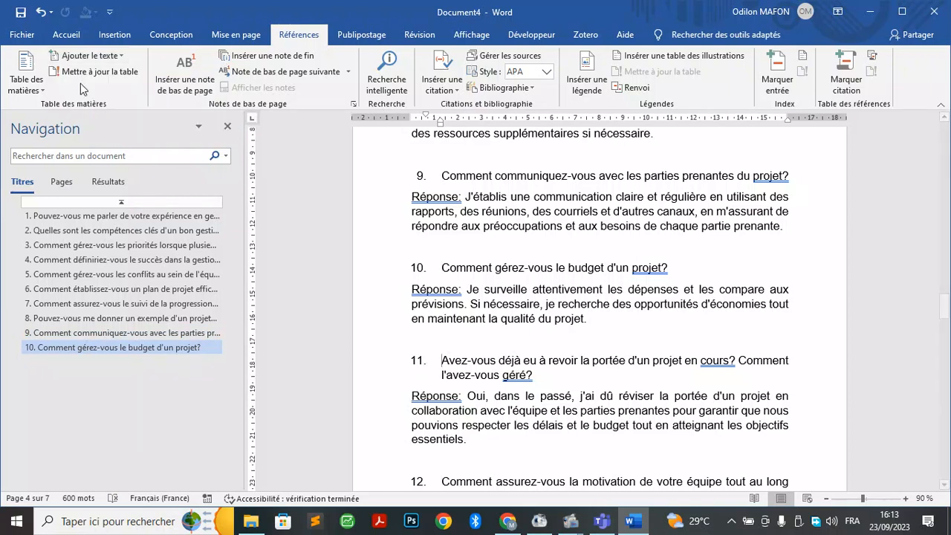
{"action": "left_click", "coordinate": [88, 56]}
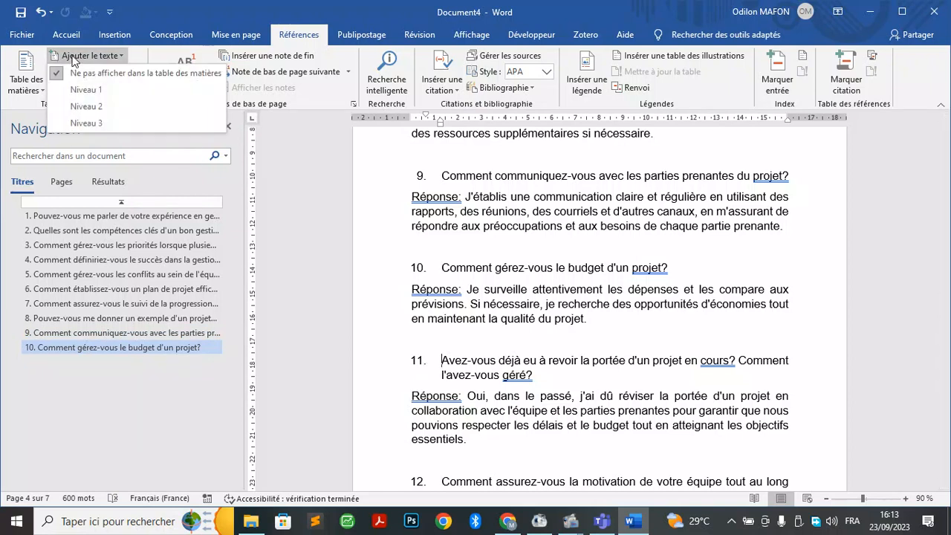
{"action": "left_click", "coordinate": [93, 106]}
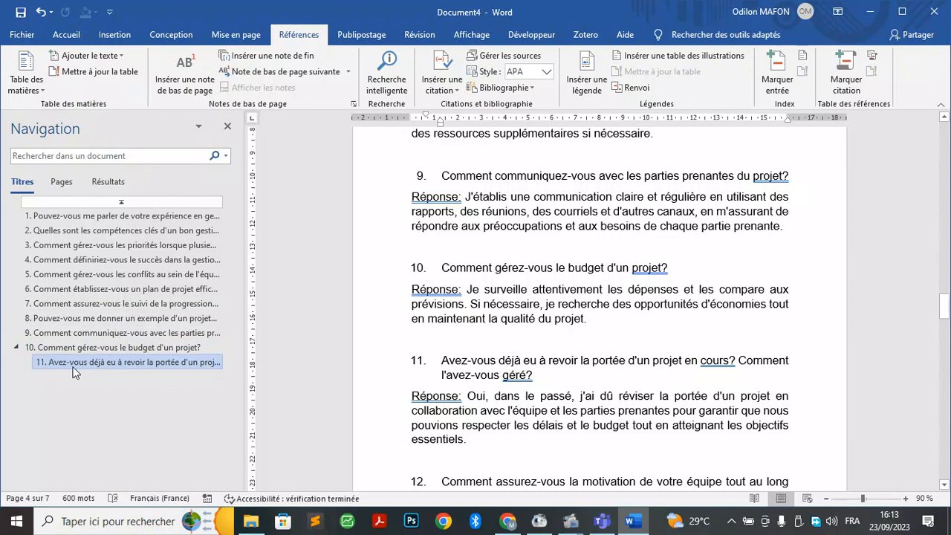
Change question 11 to Niveau 1 and add question 12, on team motivation, to the table of contents as Niveau 1
{"action": "left_click", "coordinate": [90, 57]}
{"action": "left_click", "coordinate": [95, 87]}
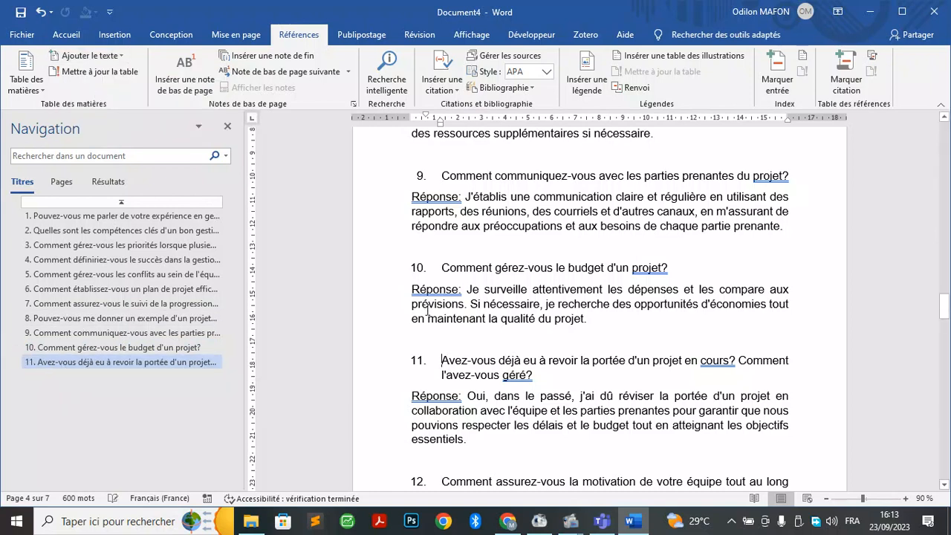
{"action": "left_click", "coordinate": [439, 481]}
{"action": "left_click", "coordinate": [89, 55]}
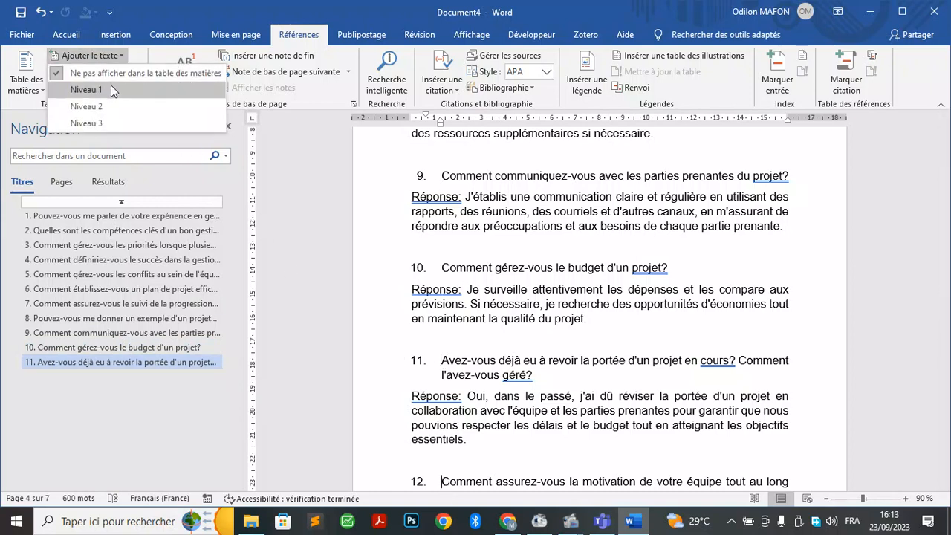
{"action": "left_click", "coordinate": [111, 90]}
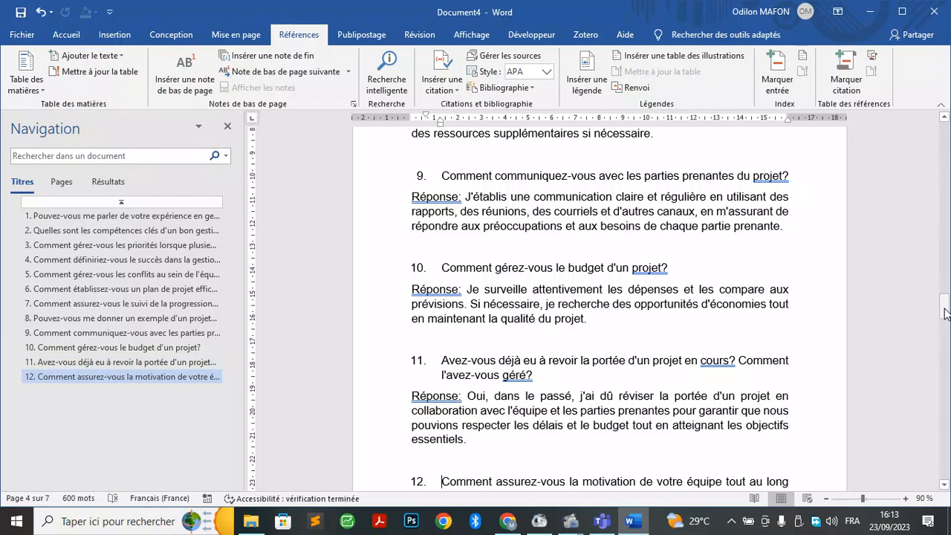
Add questions 13 and 14, on project risk and a project management tool, to the table of contents as Niveau 1
{"action": "left_click_drag", "start_coordinate": [945, 304], "coordinate": [946, 352]}
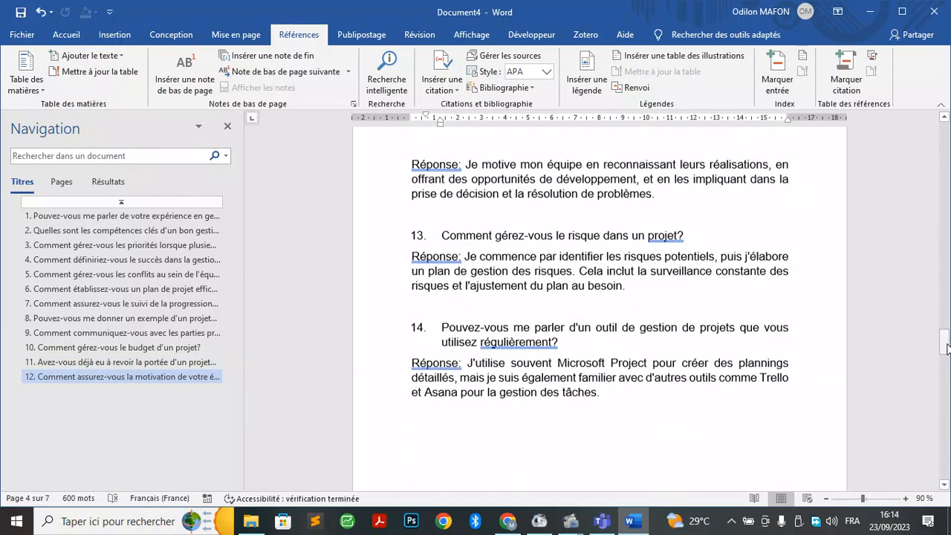
{"action": "left_click", "coordinate": [442, 233]}
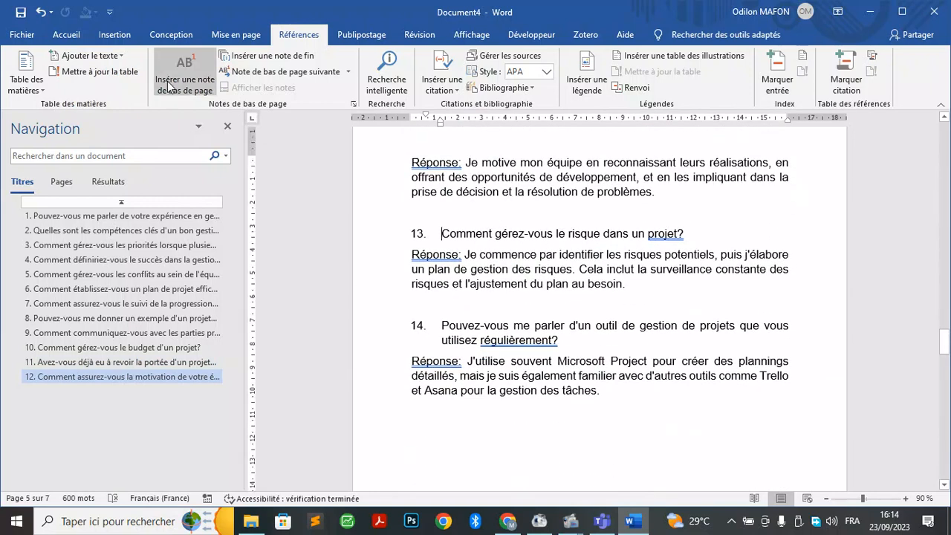
{"action": "left_click", "coordinate": [88, 56]}
{"action": "left_click", "coordinate": [106, 90]}
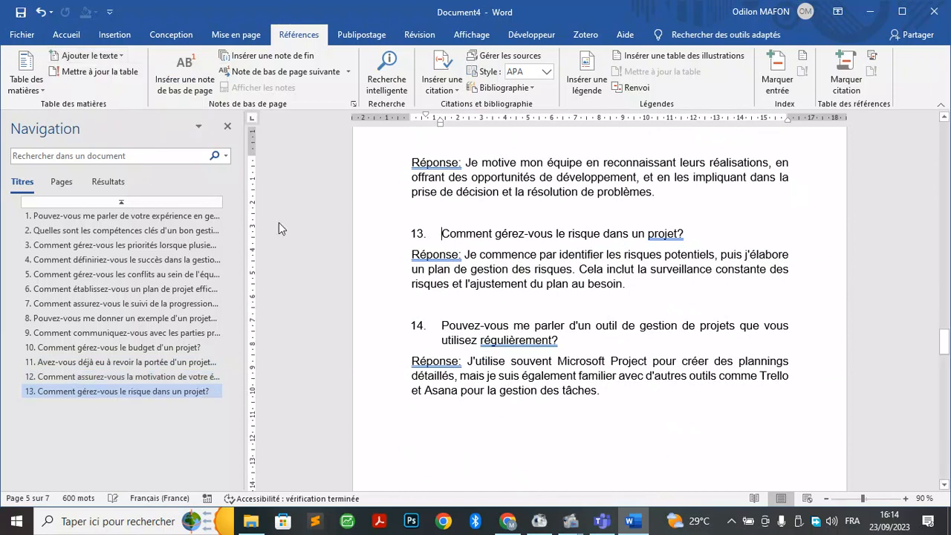
{"action": "left_click", "coordinate": [439, 325]}
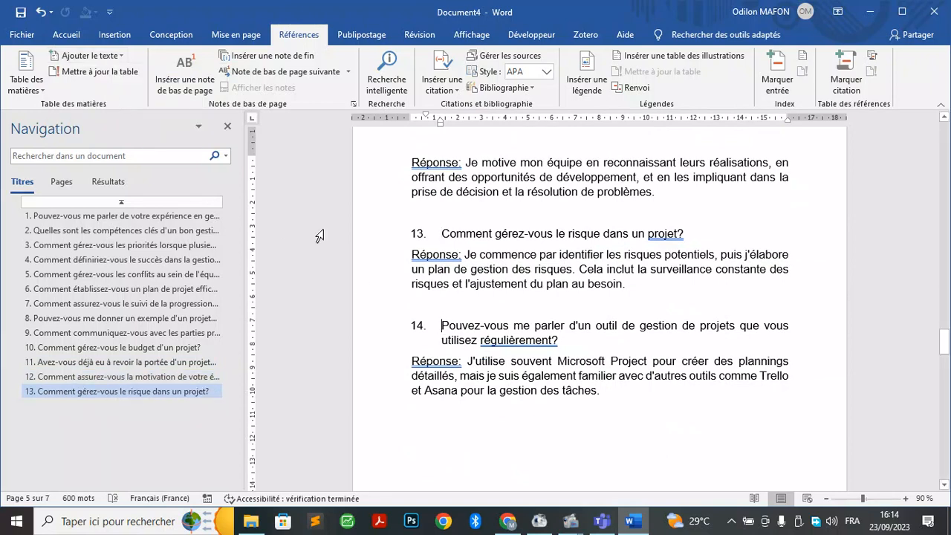
{"action": "left_click", "coordinate": [87, 55]}
{"action": "left_click", "coordinate": [89, 90]}
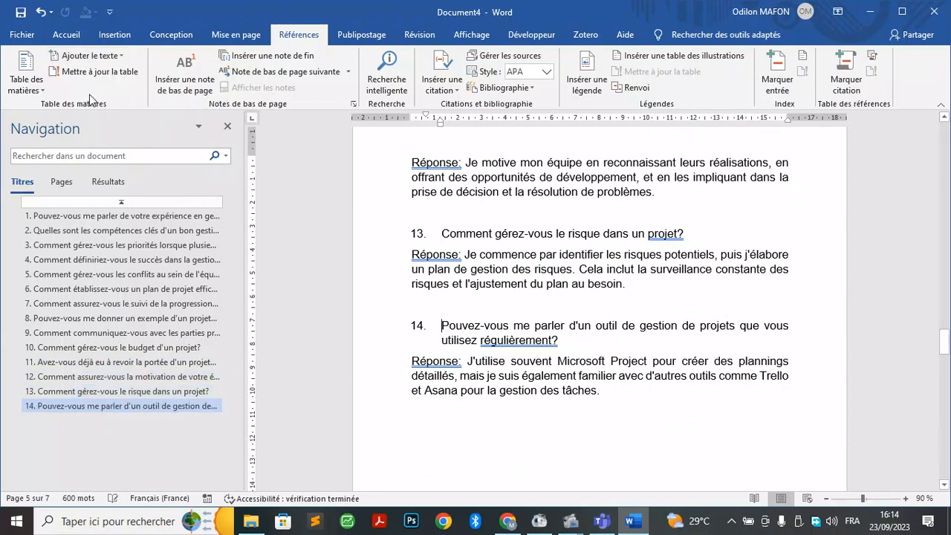
Add the DEDICACE title on page 2 to the table of contents as Niveau 1 and centre it
{"action": "left_click_drag", "start_coordinate": [947, 325], "coordinate": [944, 130]}
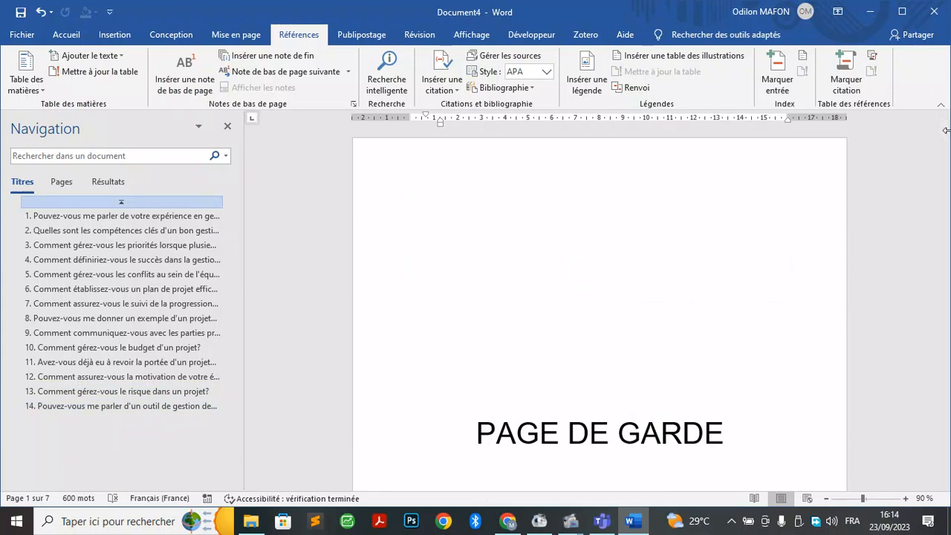
{"action": "left_click_drag", "start_coordinate": [944, 136], "coordinate": [944, 181]}
{"action": "left_click", "coordinate": [569, 302]}
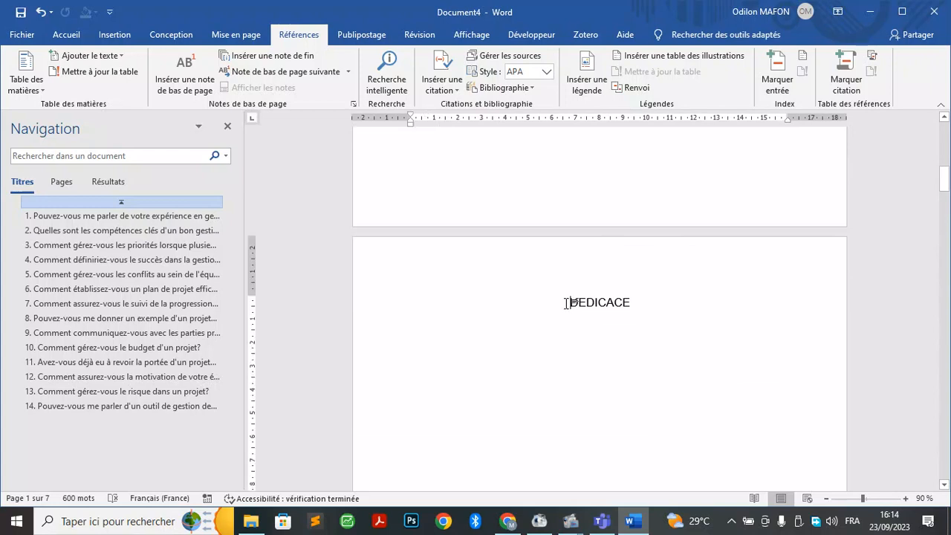
{"action": "left_click", "coordinate": [97, 55]}
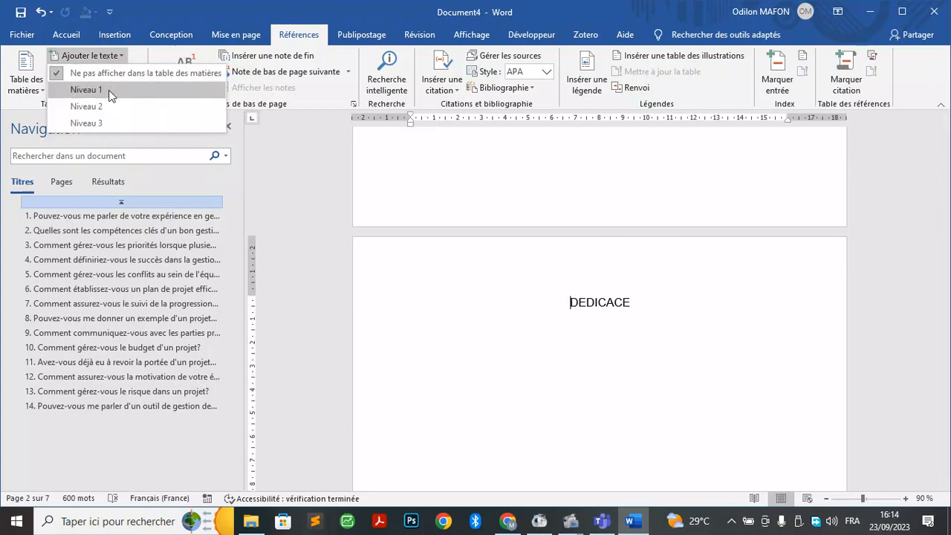
{"action": "left_click", "coordinate": [109, 89]}
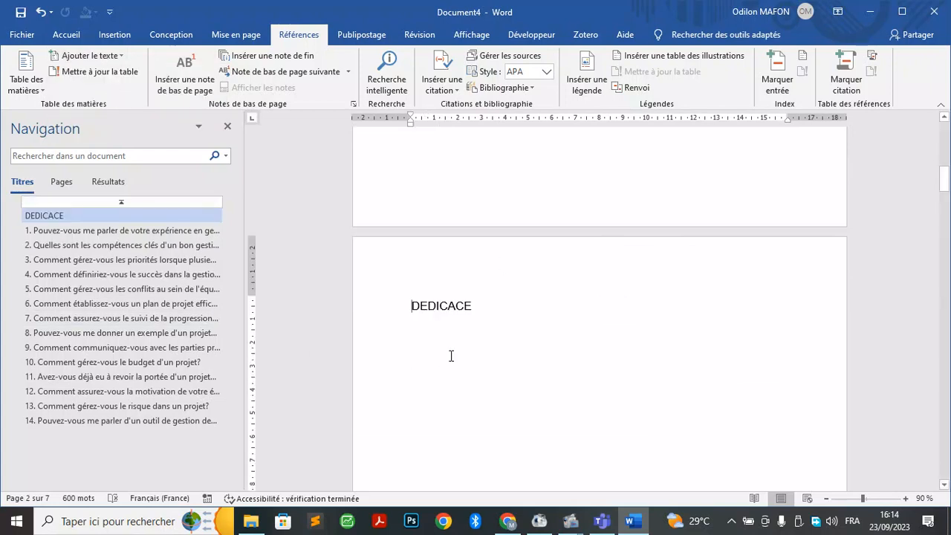
{"action": "key", "text": "ctrl+e"}
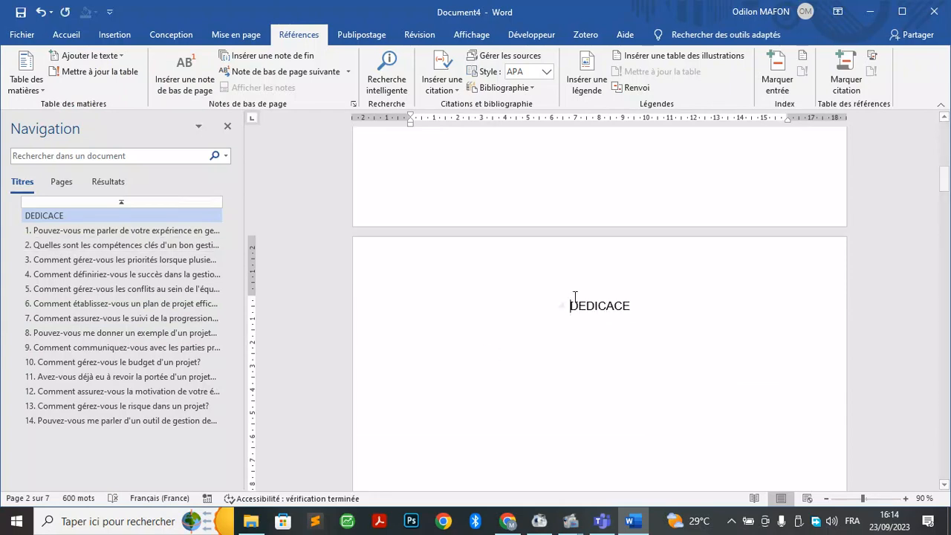
Add the ANNEXES title on page 6 to the table of contents as Niveau 1 and centre it
{"action": "left_click_drag", "start_coordinate": [944, 179], "coordinate": [944, 387]}
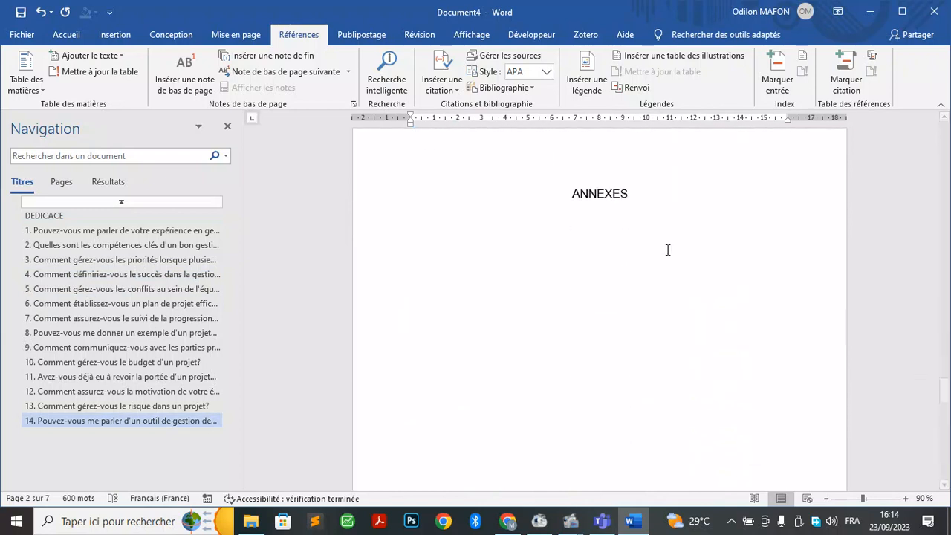
{"action": "left_click", "coordinate": [572, 195]}
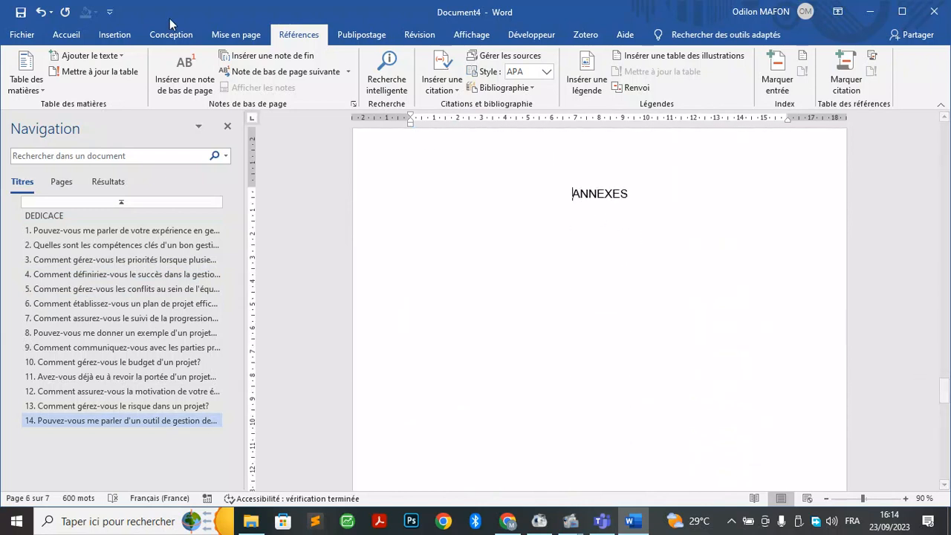
{"action": "left_click", "coordinate": [87, 55]}
{"action": "left_click", "coordinate": [84, 89]}
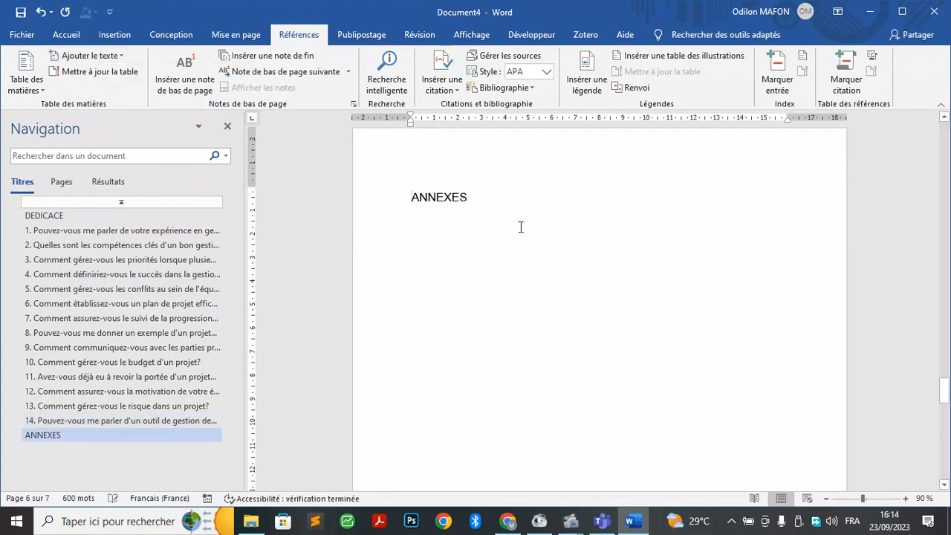
{"action": "key", "text": "ctrl+e"}
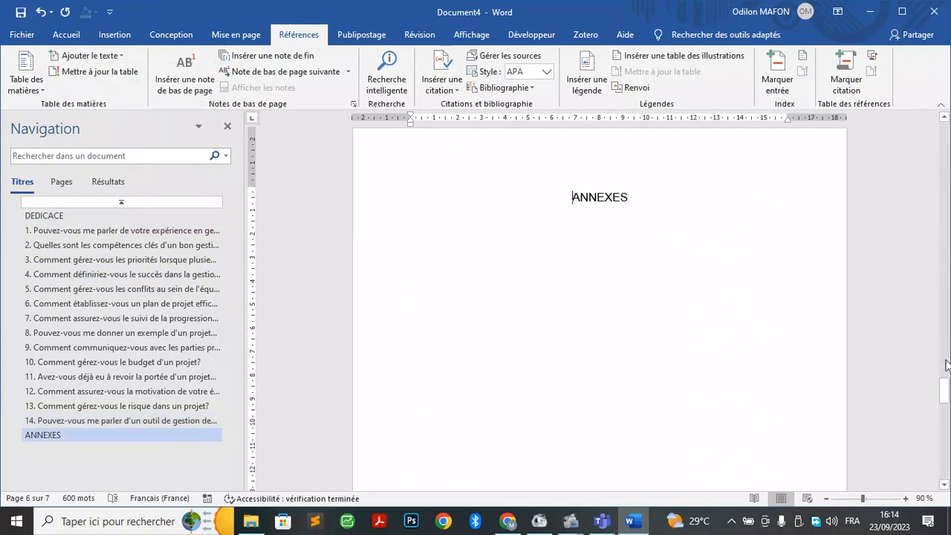
Add the "Table des matières" title on the last page to the table of contents as Niveau 1
{"action": "left_click_drag", "start_coordinate": [945, 394], "coordinate": [939, 430]}
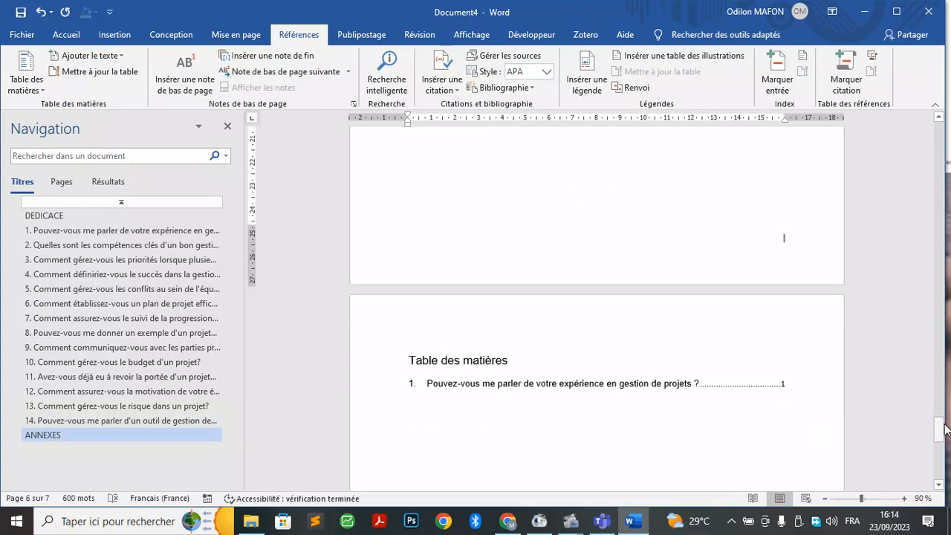
{"action": "left_click", "coordinate": [405, 360]}
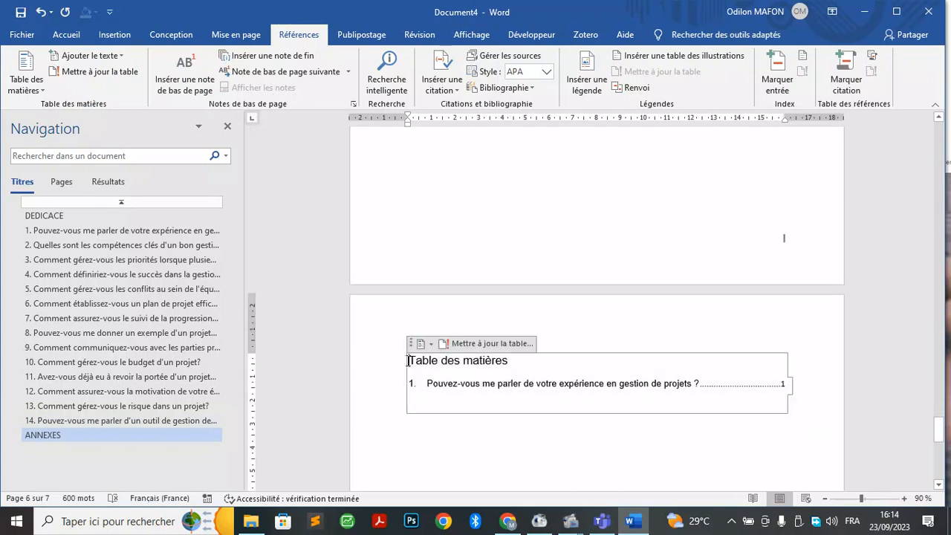
{"action": "left_click", "coordinate": [91, 56]}
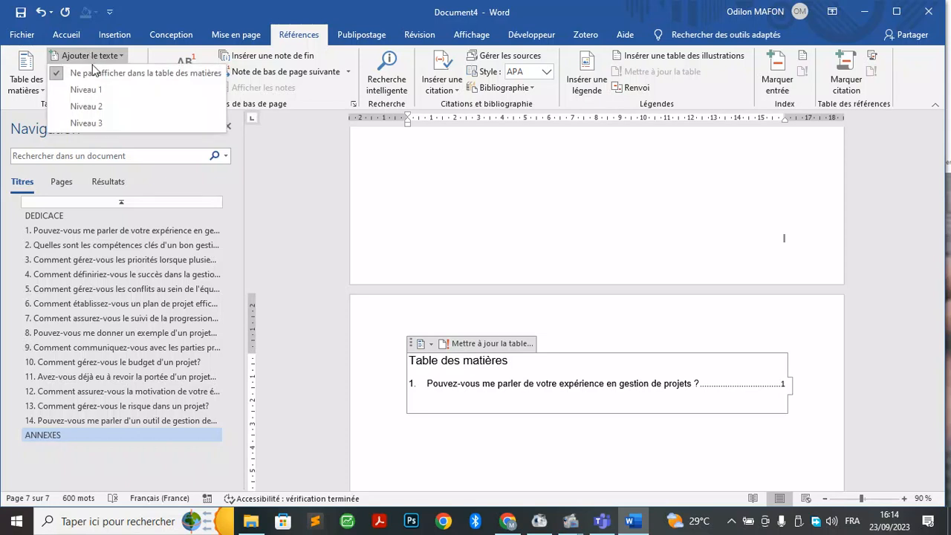
{"action": "left_click", "coordinate": [98, 89]}
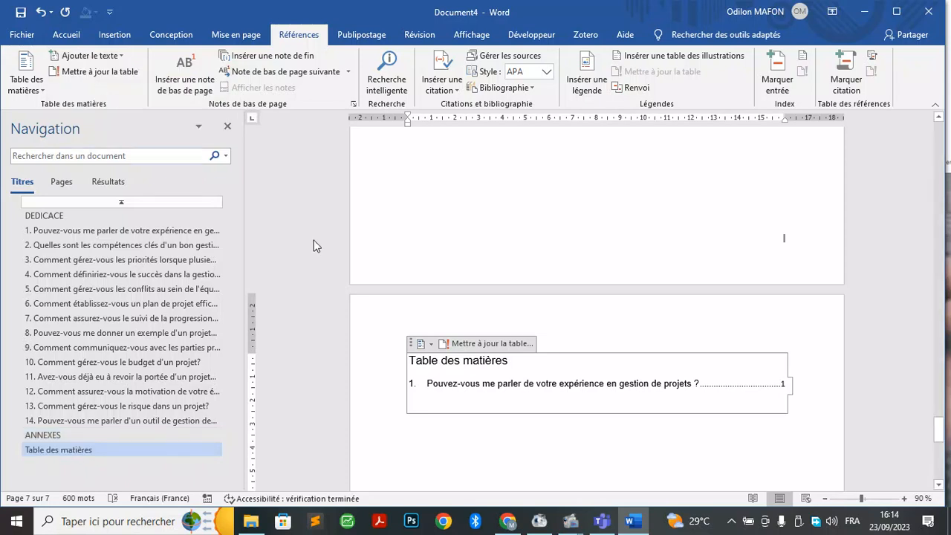
Update the entire table of contents, then maximise the window and review its entries down to the end
{"action": "left_click", "coordinate": [510, 347]}
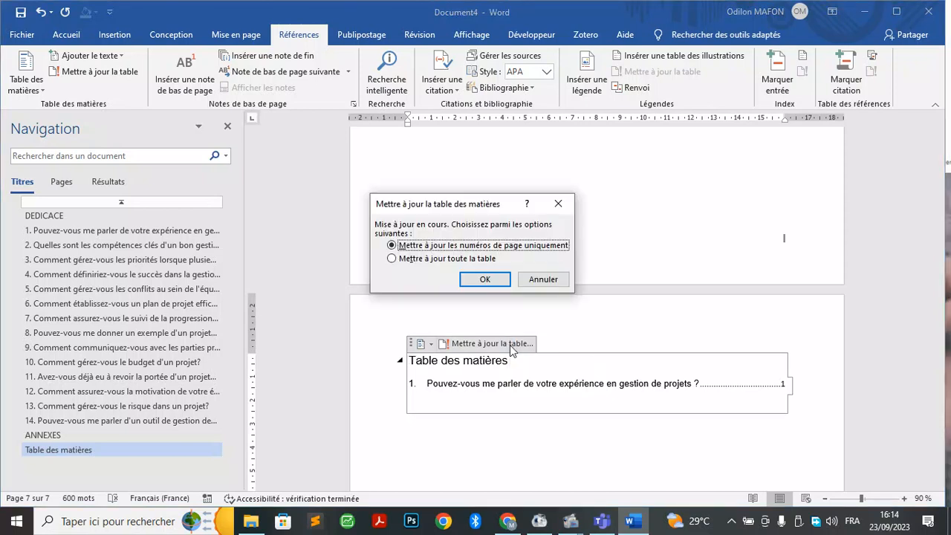
{"action": "left_click", "coordinate": [464, 259]}
{"action": "left_click", "coordinate": [479, 279]}
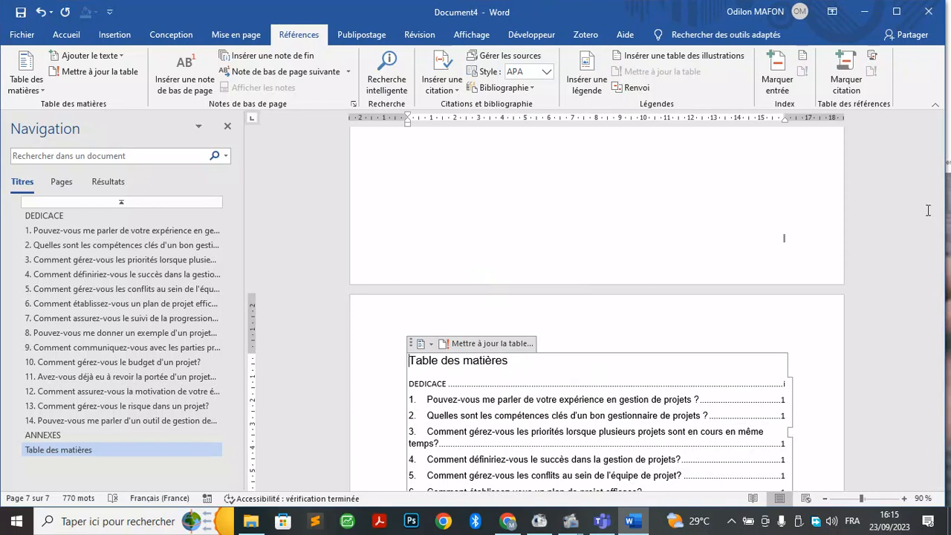
{"action": "left_click", "coordinate": [896, 12]}
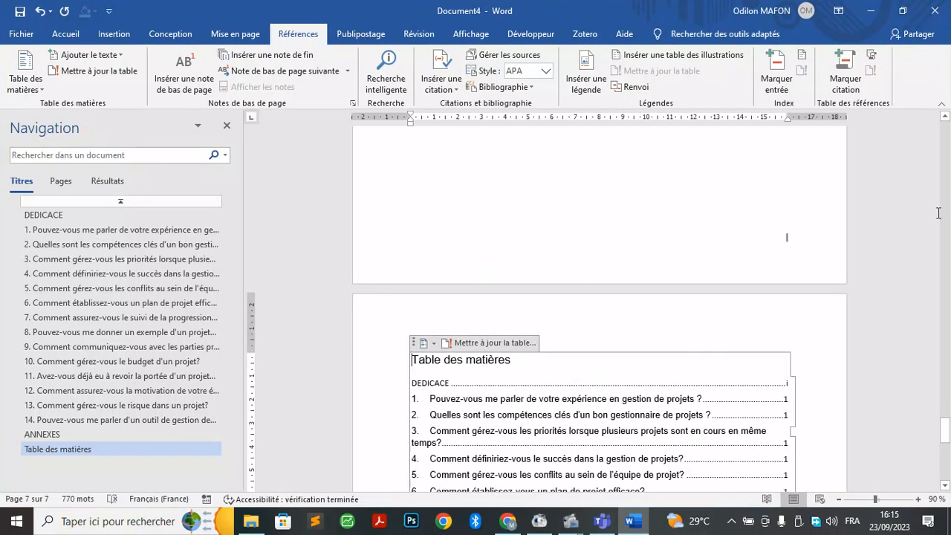
{"action": "left_click_drag", "start_coordinate": [945, 431], "coordinate": [948, 453]}
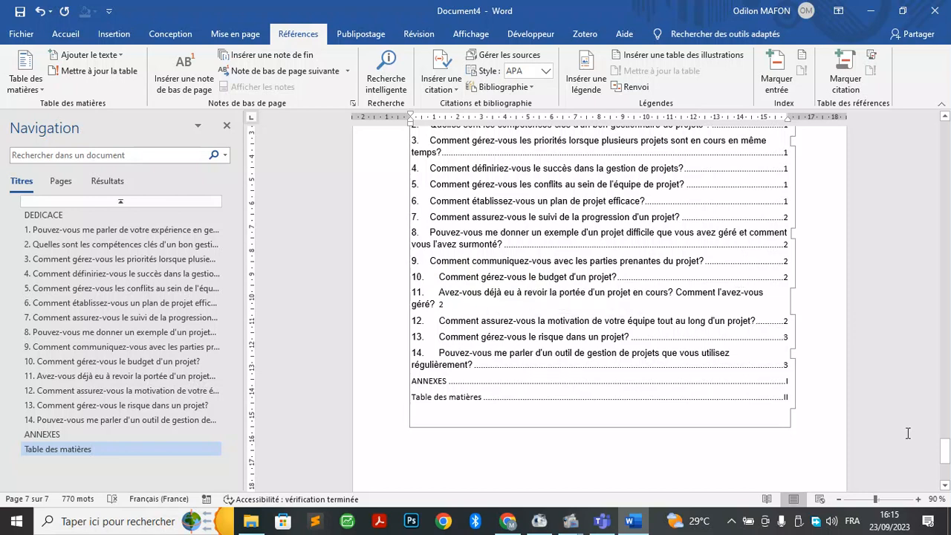
Update only the page numbers of the table of contents and return to the cover page
{"action": "scroll", "coordinate": [946, 457], "scroll_direction": "up", "scroll_amount": 6}
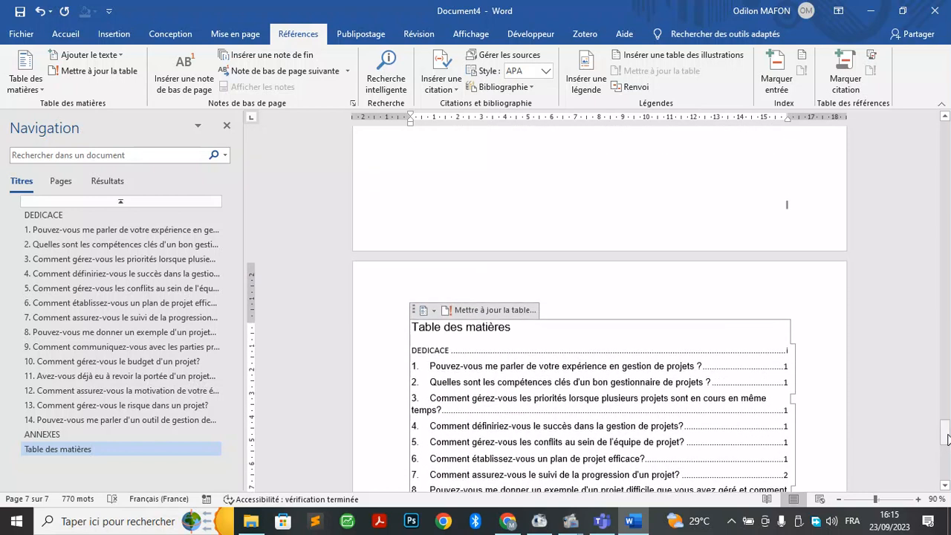
{"action": "left_click", "coordinate": [479, 313]}
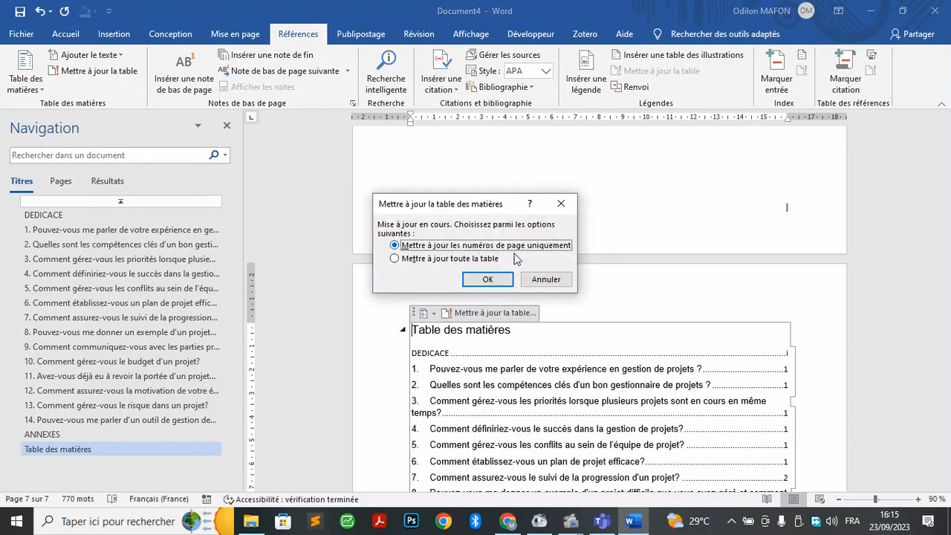
{"action": "left_click", "coordinate": [488, 280]}
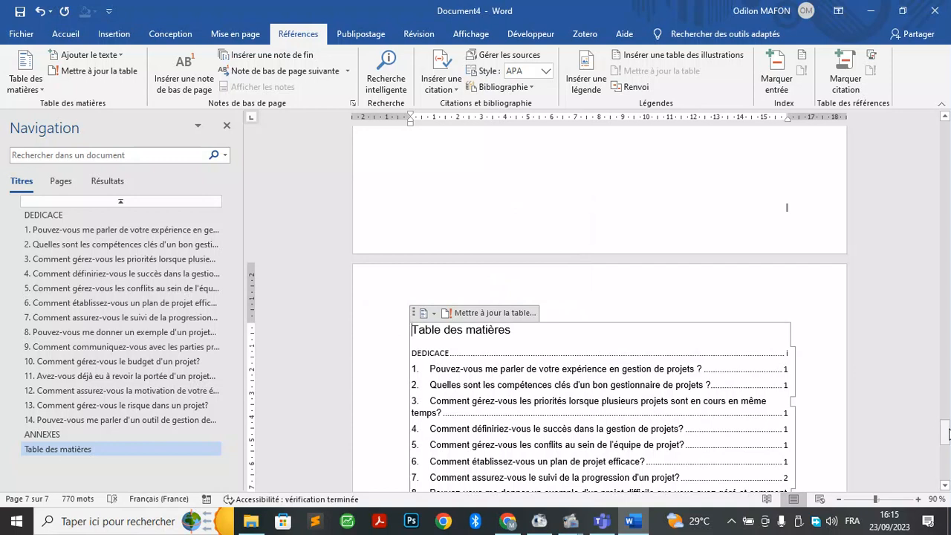
{"action": "left_click_drag", "start_coordinate": [946, 433], "coordinate": [945, 154]}
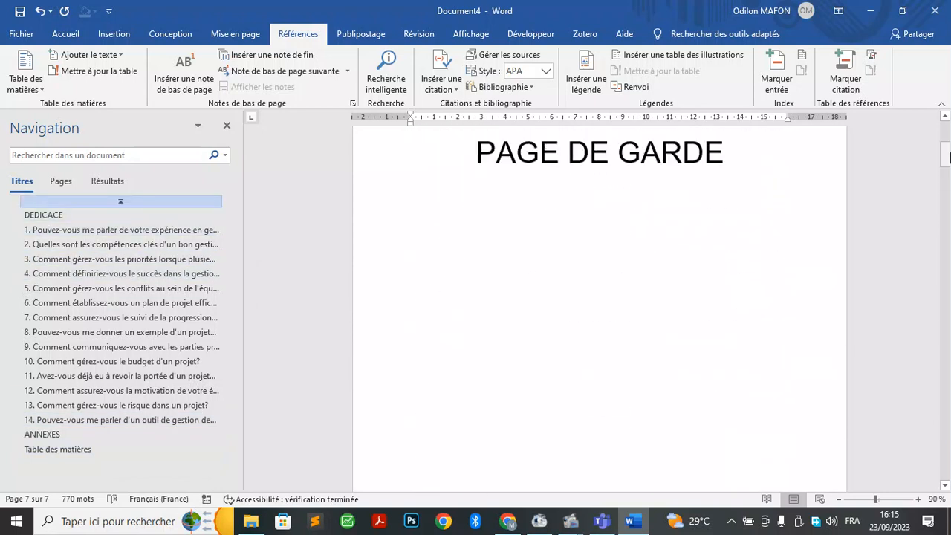